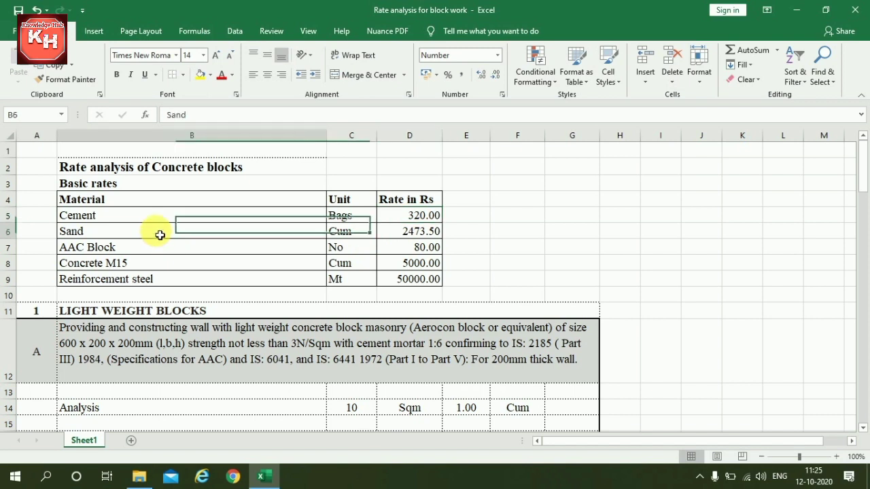
Step: Review the basic rates of sand, AAC block, Concrete M15 and reinforcement steel in the material table
{"action": "left_click", "coordinate": [417, 236]}
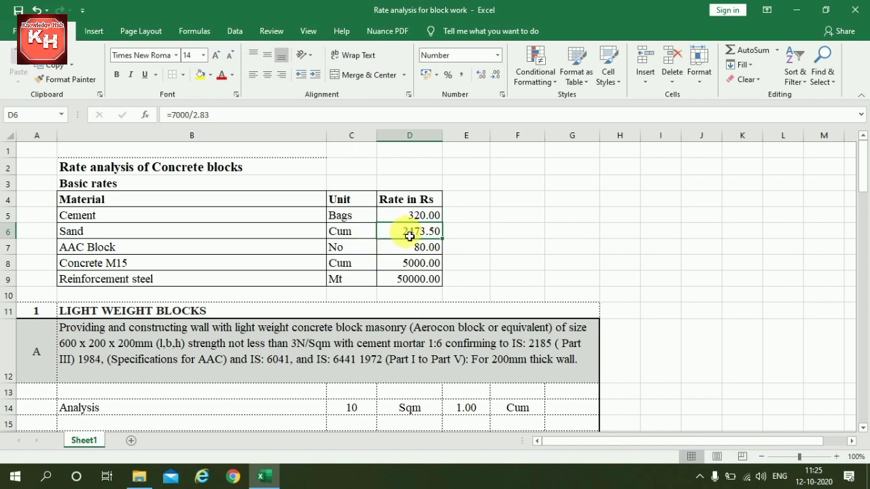
{"action": "left_click", "coordinate": [111, 247]}
{"action": "left_click", "coordinate": [421, 251]}
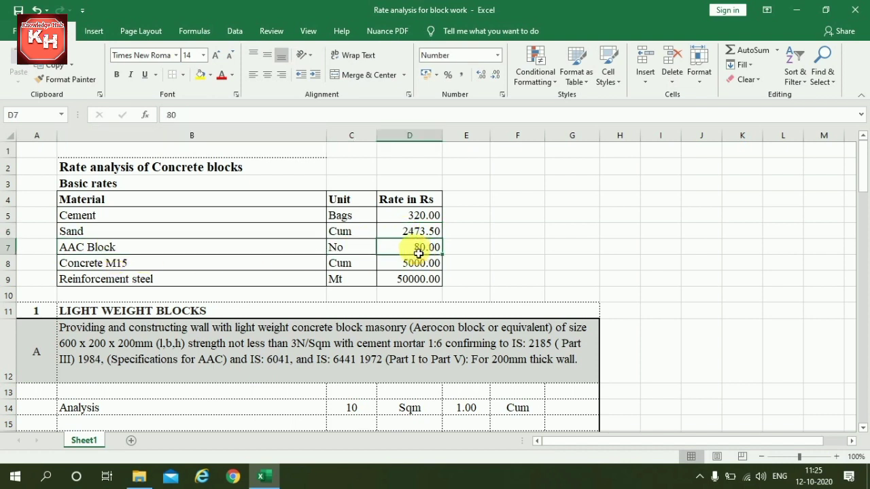
{"action": "left_click", "coordinate": [119, 266]}
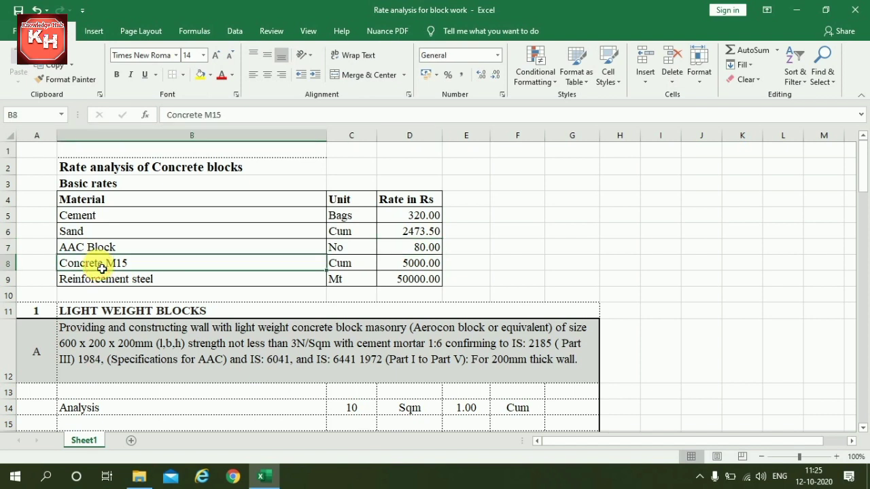
{"action": "left_click", "coordinate": [411, 265]}
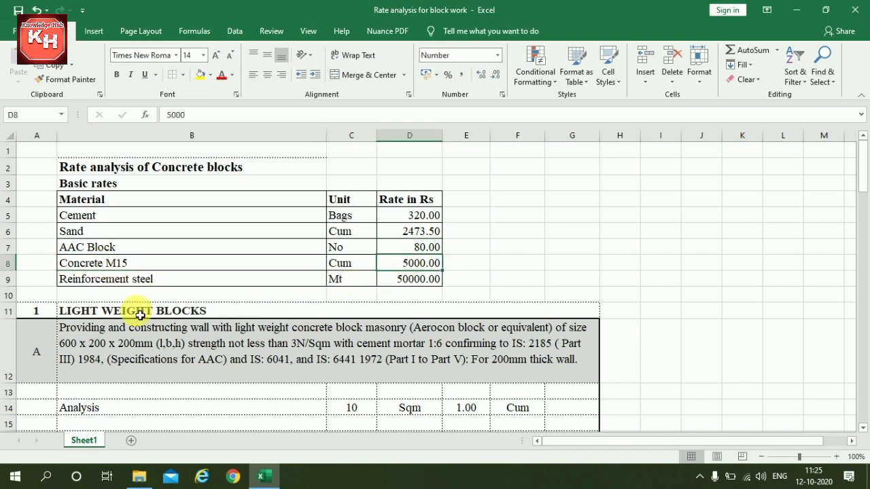
{"action": "left_click", "coordinate": [121, 280]}
{"action": "left_click", "coordinate": [408, 281]}
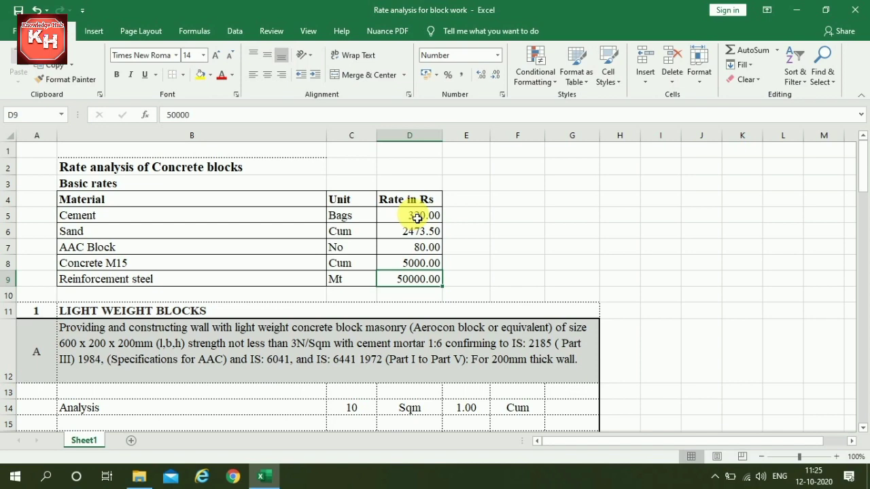
Step: Examine the light weight block work specification and the quantities and units of its Analysis row
{"action": "scroll", "coordinate": [418, 218], "scroll_direction": "down", "scroll_amount": 3}
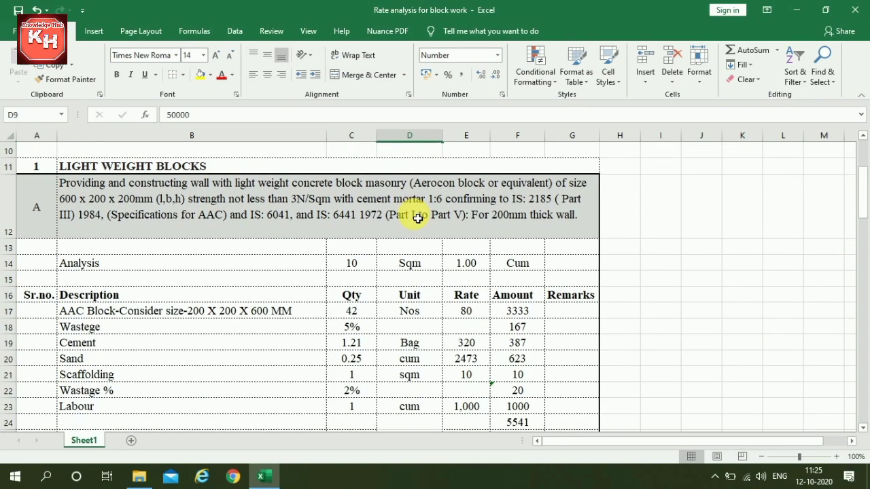
{"action": "left_click", "coordinate": [107, 206]}
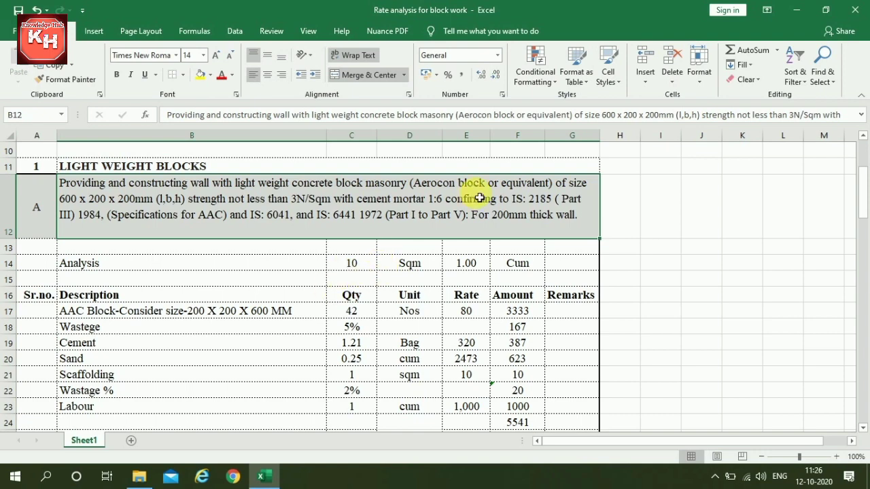
{"action": "left_click", "coordinate": [90, 265]}
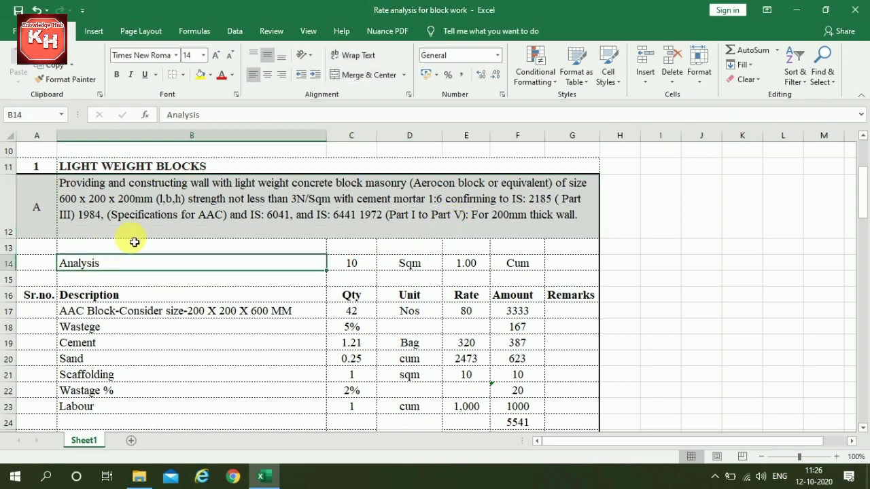
{"action": "left_click", "coordinate": [351, 266]}
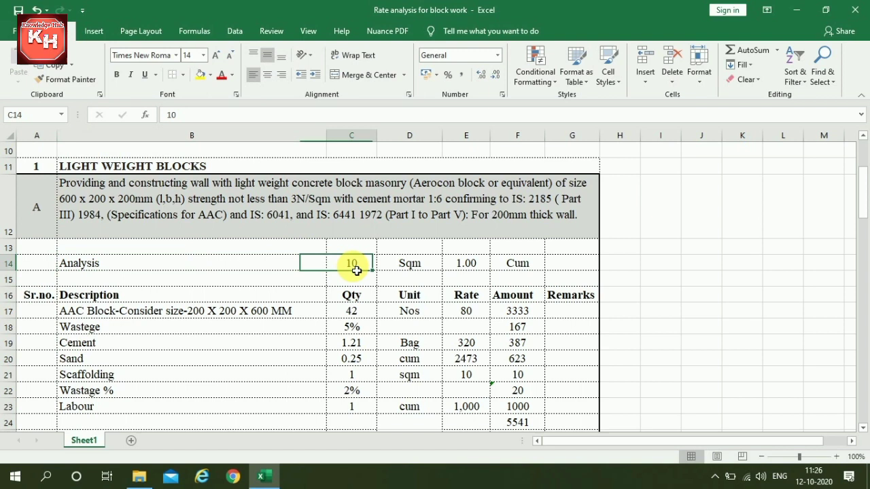
{"action": "left_click", "coordinate": [436, 270]}
{"action": "left_click", "coordinate": [476, 264]}
{"action": "left_click", "coordinate": [518, 265]}
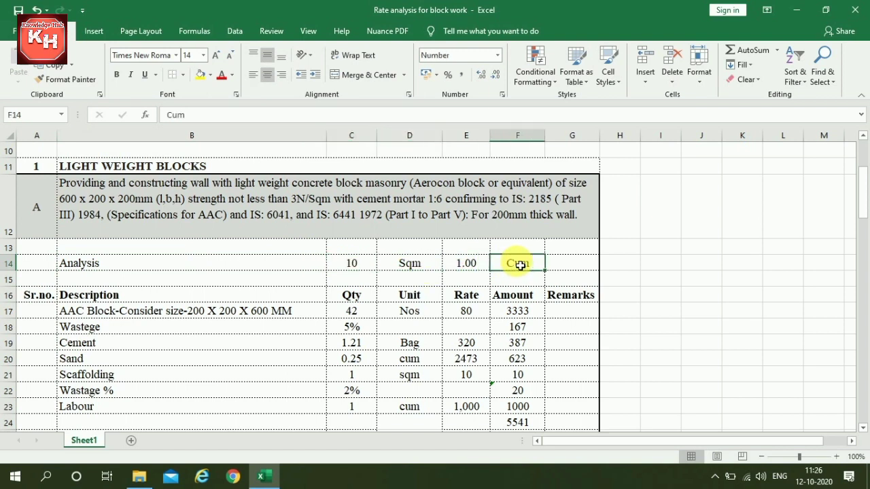
{"action": "left_click", "coordinate": [470, 263]}
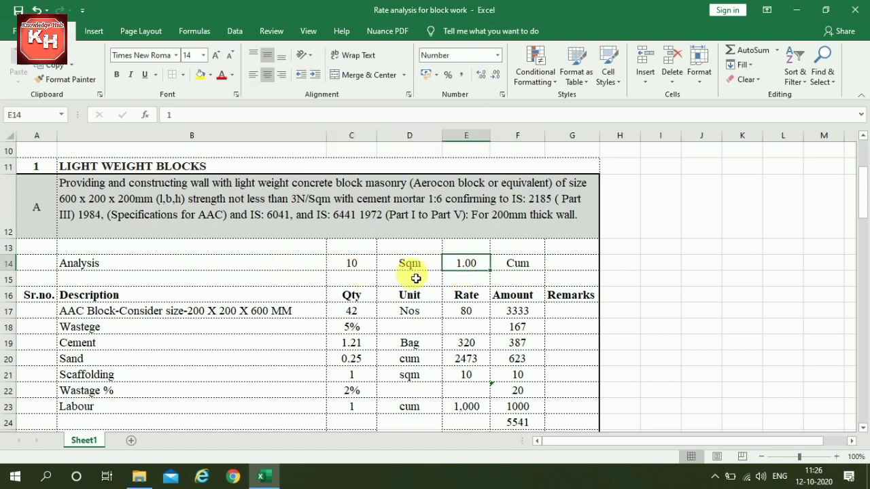
Step: Inspect the AAC block row's quantity formula, unit, rate and amount, plus the block wastage percentage
{"action": "scroll", "coordinate": [250, 271], "scroll_direction": "down", "scroll_amount": 2}
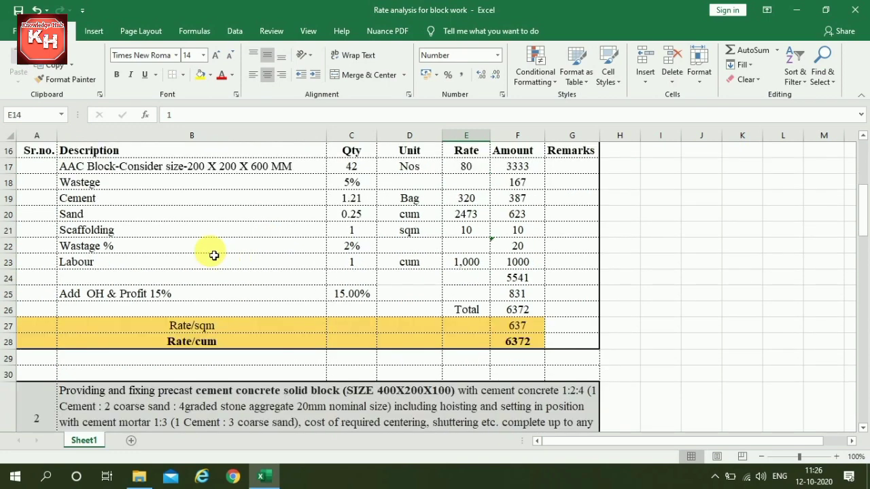
{"action": "left_click", "coordinate": [120, 171]}
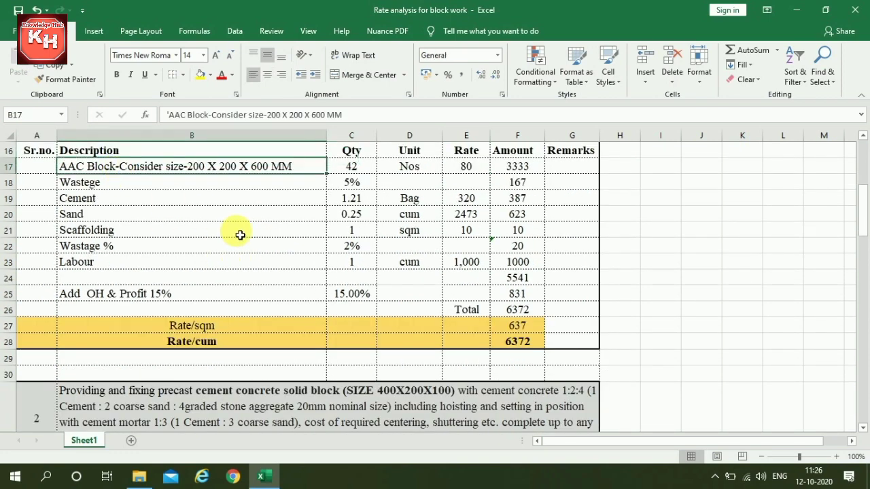
{"action": "left_click", "coordinate": [367, 171]}
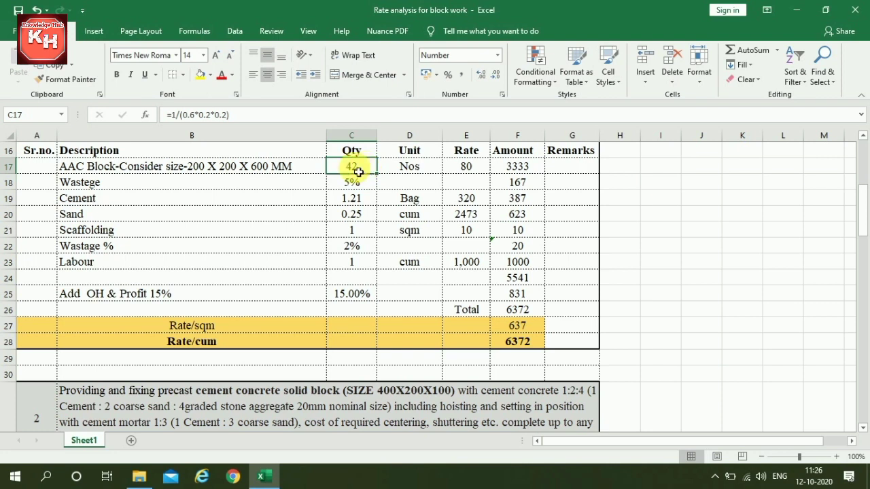
{"action": "left_click", "coordinate": [408, 170]}
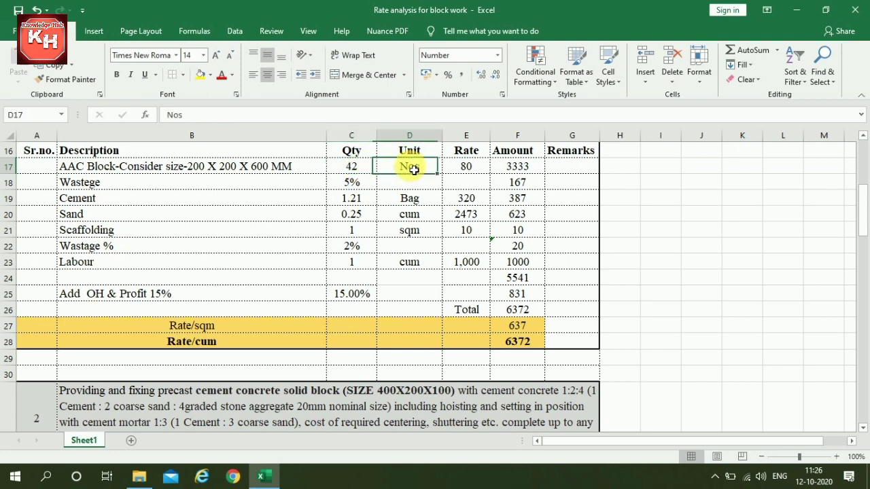
{"action": "left_click", "coordinate": [465, 170]}
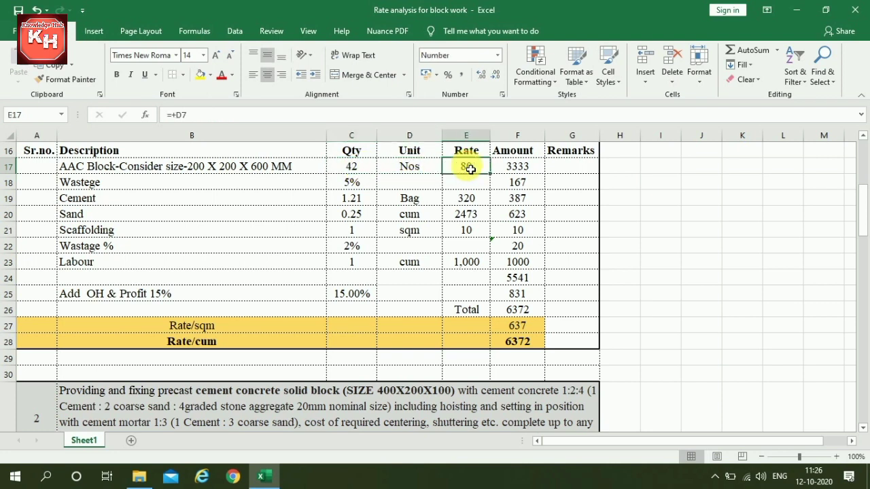
{"action": "left_click", "coordinate": [515, 166]}
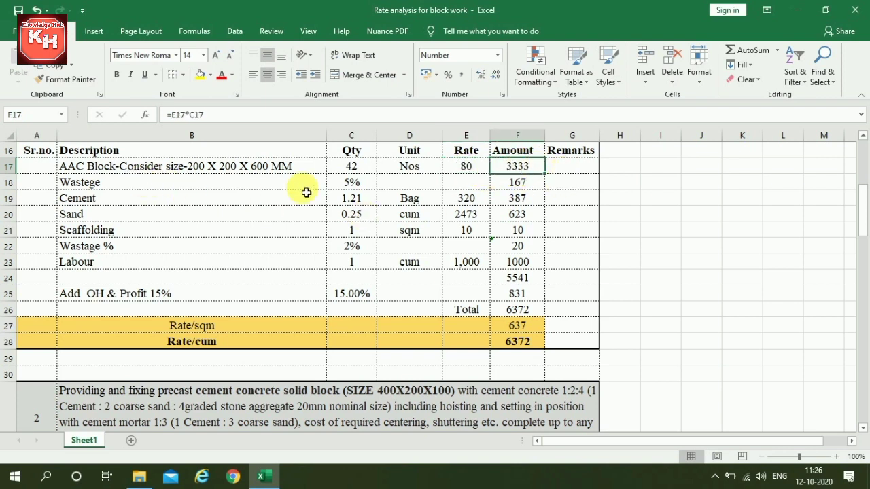
{"action": "left_click", "coordinate": [349, 184]}
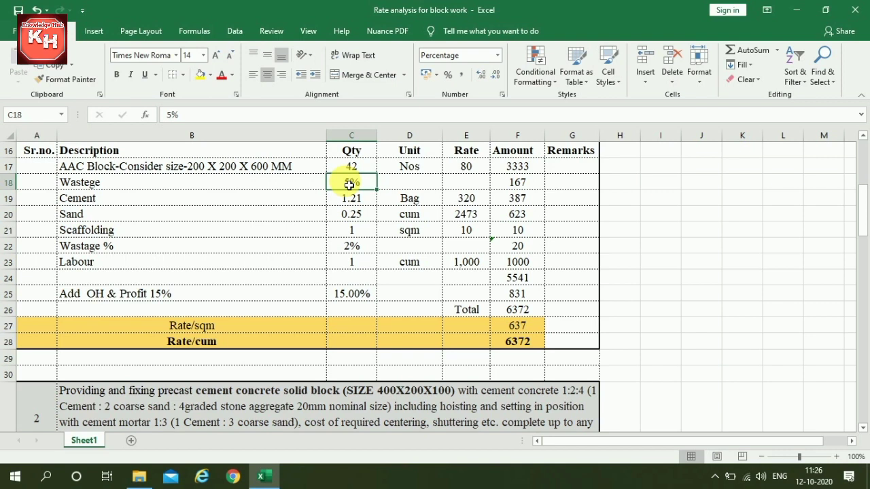
Step: Inspect the cement row's quantity formula, unit, linked rate and amount formula in the light weight block analysis
{"action": "left_click", "coordinate": [170, 199]}
{"action": "left_click", "coordinate": [349, 200]}
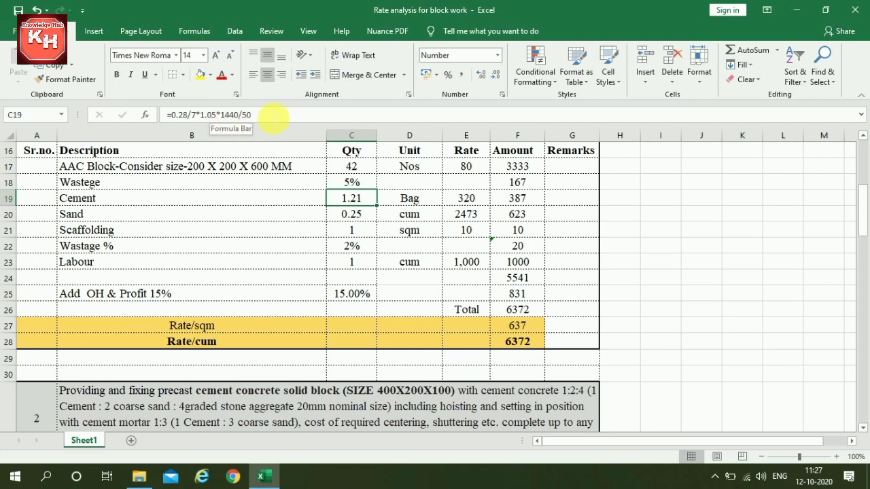
{"action": "left_click", "coordinate": [413, 201]}
{"action": "left_click", "coordinate": [466, 200]}
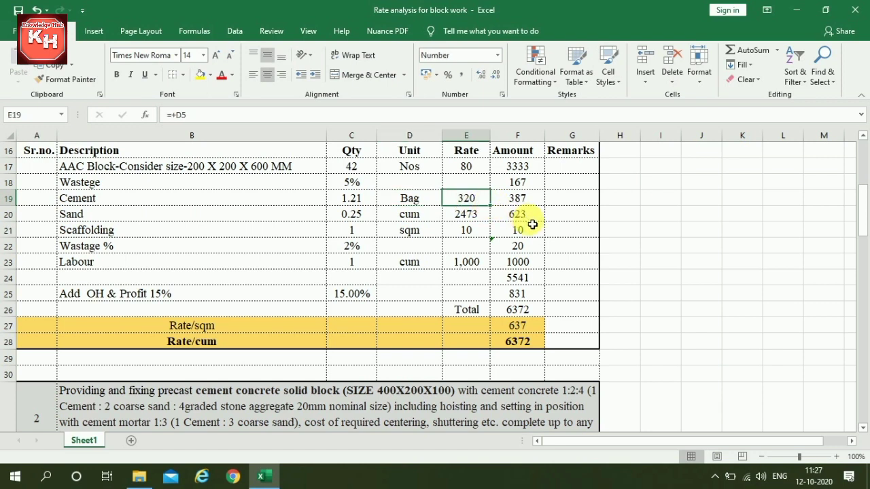
{"action": "left_click", "coordinate": [520, 199]}
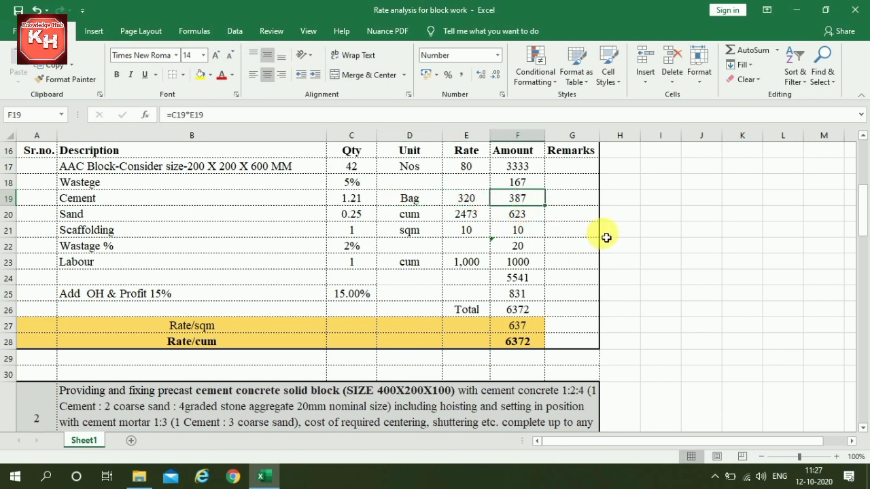
Step: Compare the sand and cement quantity formulas and their units in the light weight block analysis
{"action": "left_click", "coordinate": [146, 216]}
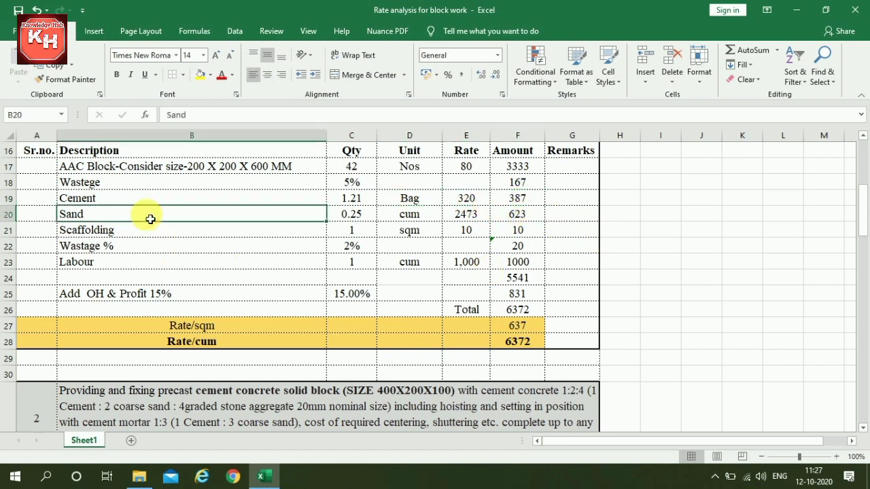
{"action": "left_click", "coordinate": [348, 220]}
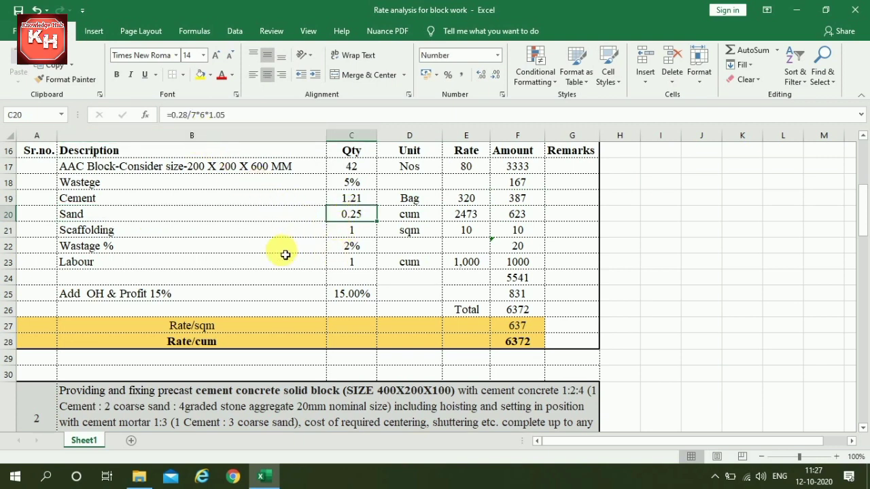
{"action": "left_click", "coordinate": [362, 201]}
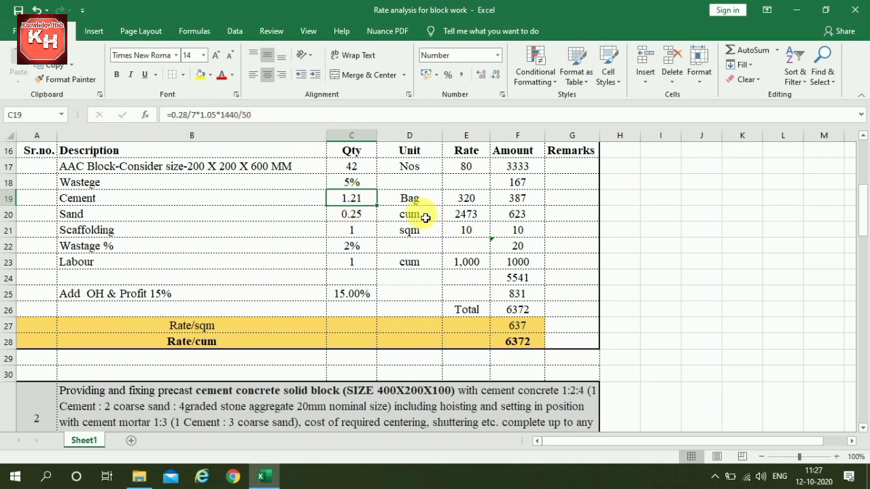
{"action": "left_click", "coordinate": [412, 198]}
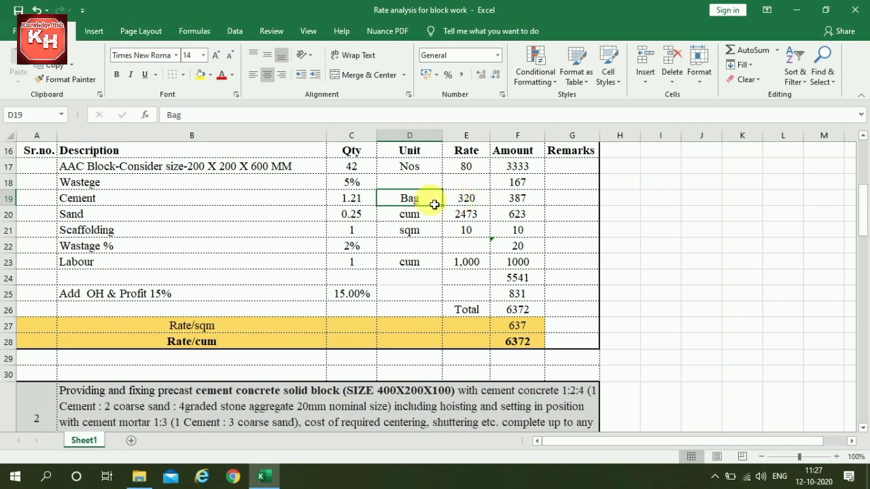
{"action": "left_click", "coordinate": [352, 216]}
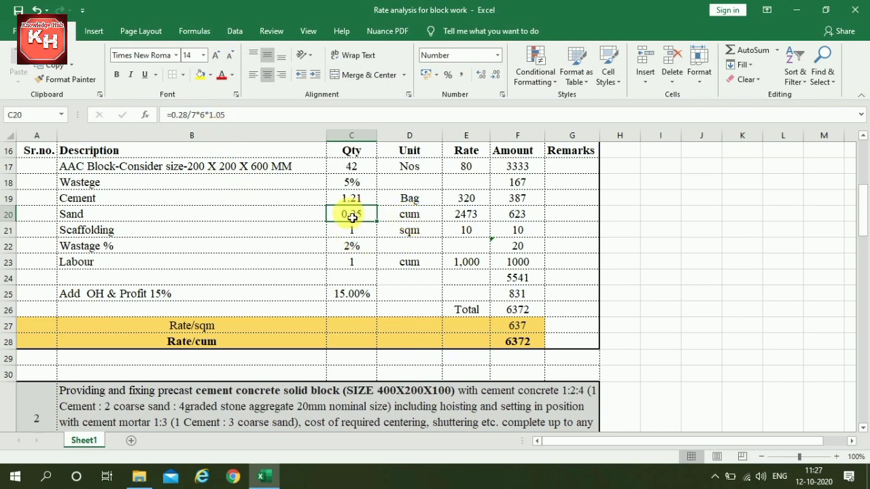
{"action": "left_click", "coordinate": [402, 214]}
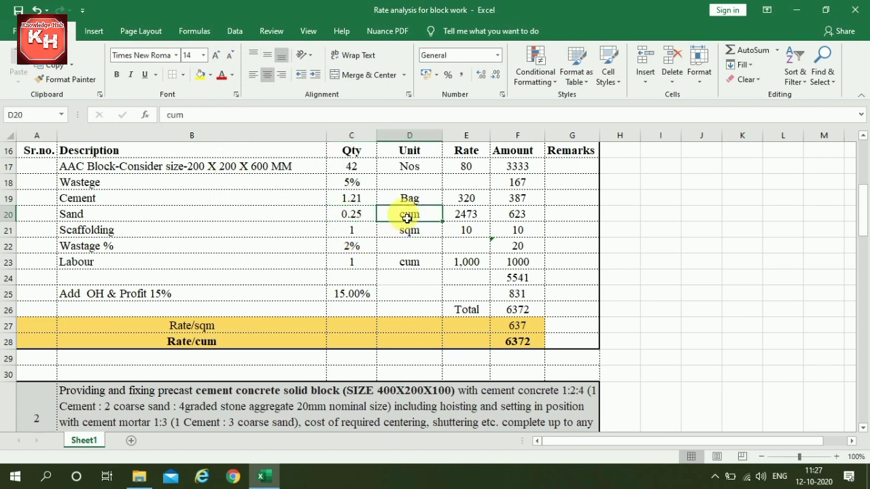
{"action": "left_click", "coordinate": [348, 216]}
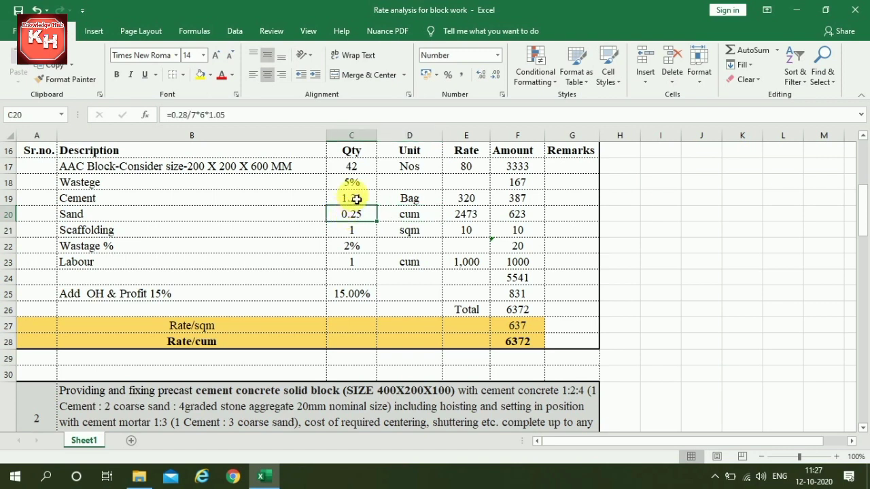
{"action": "left_click", "coordinate": [356, 199]}
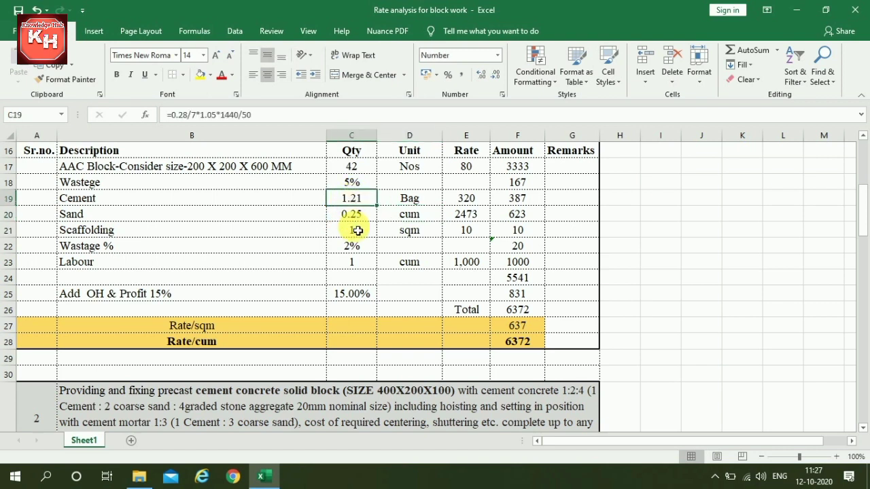
Step: Check how the sand row's amount is calculated from its quantity and rate
{"action": "left_click", "coordinate": [355, 214]}
{"action": "left_click", "coordinate": [411, 214]}
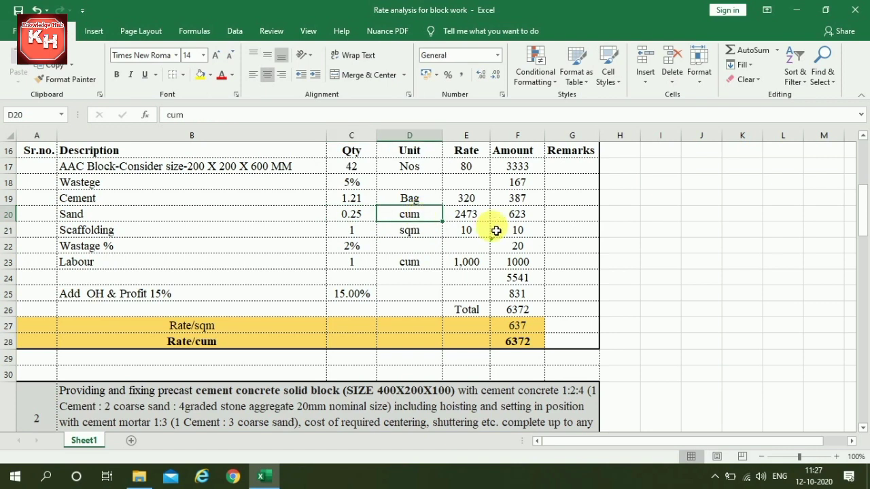
{"action": "left_click", "coordinate": [468, 216]}
{"action": "left_click", "coordinate": [352, 215]}
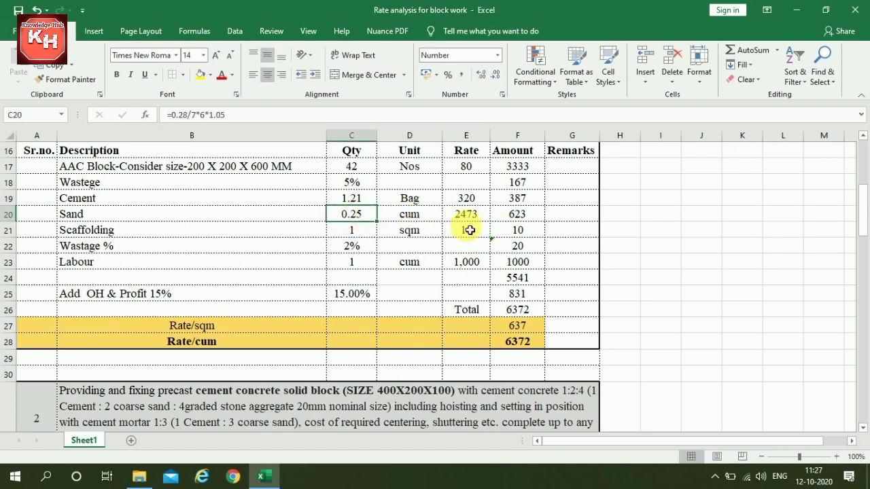
{"action": "left_click", "coordinate": [523, 217]}
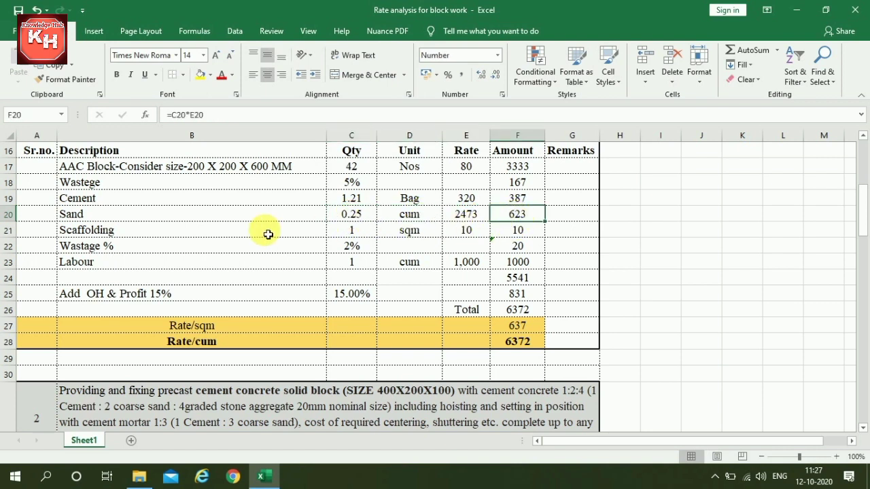
Step: Inspect the scaffolding row's quantity, rate and amount, plus the percentage and amount formula of the wastage row below it
{"action": "left_click", "coordinate": [349, 231]}
{"action": "left_click", "coordinate": [456, 234]}
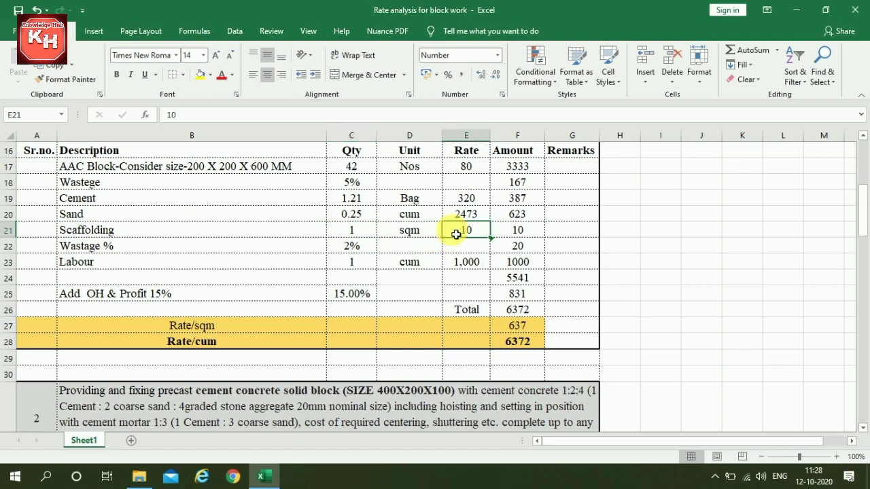
{"action": "left_click", "coordinate": [518, 233]}
{"action": "left_click", "coordinate": [139, 256]}
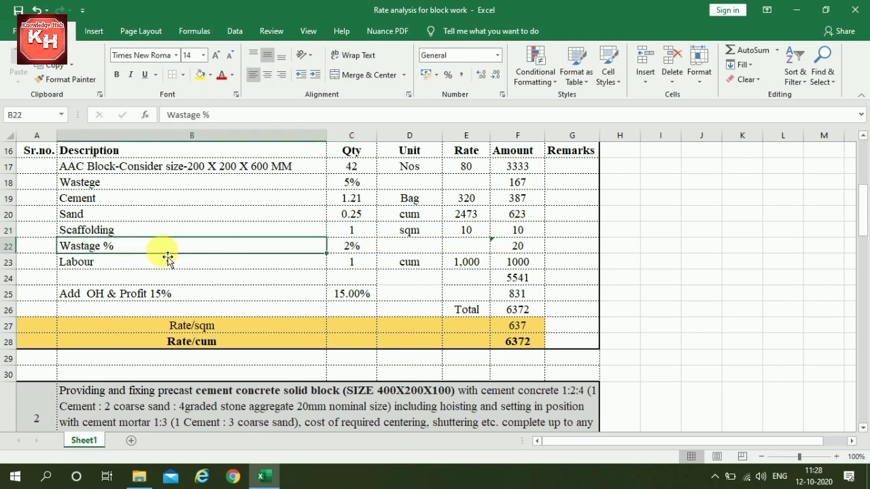
{"action": "left_click", "coordinate": [352, 248]}
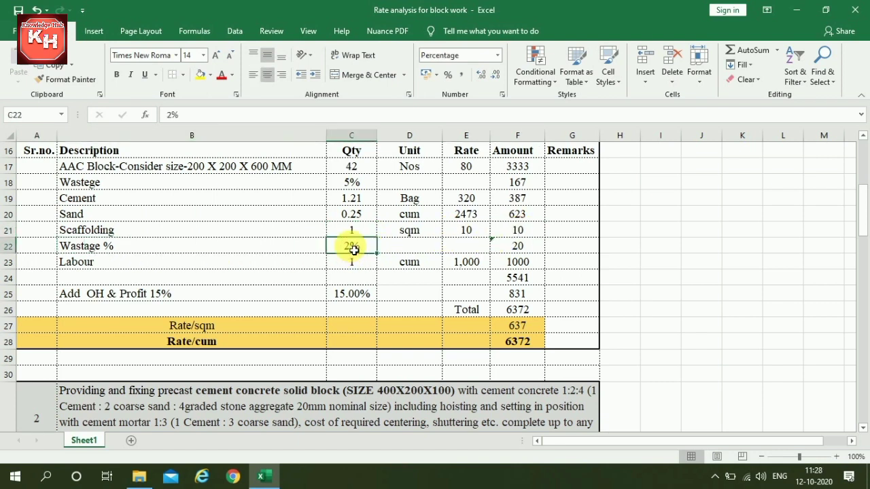
{"action": "left_click", "coordinate": [517, 249]}
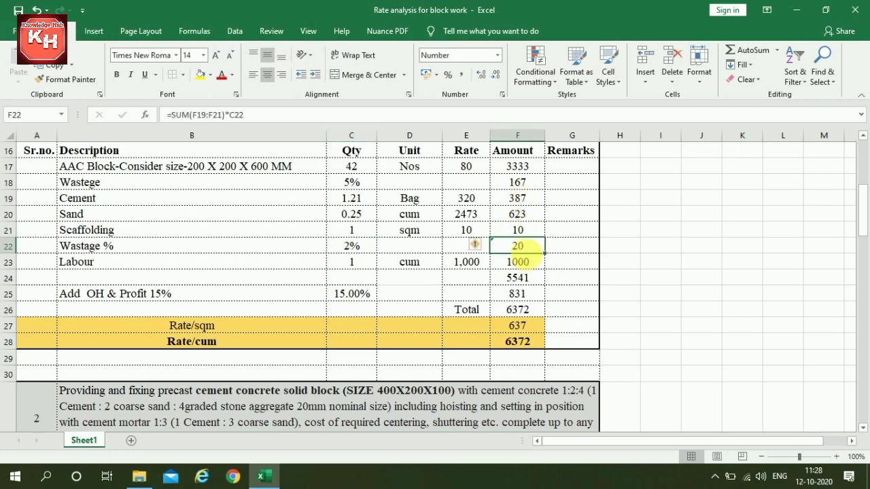
Step: Inspect the labour row's quantity, unit, rate and amount formula in the light weight block analysis
{"action": "left_click", "coordinate": [148, 263]}
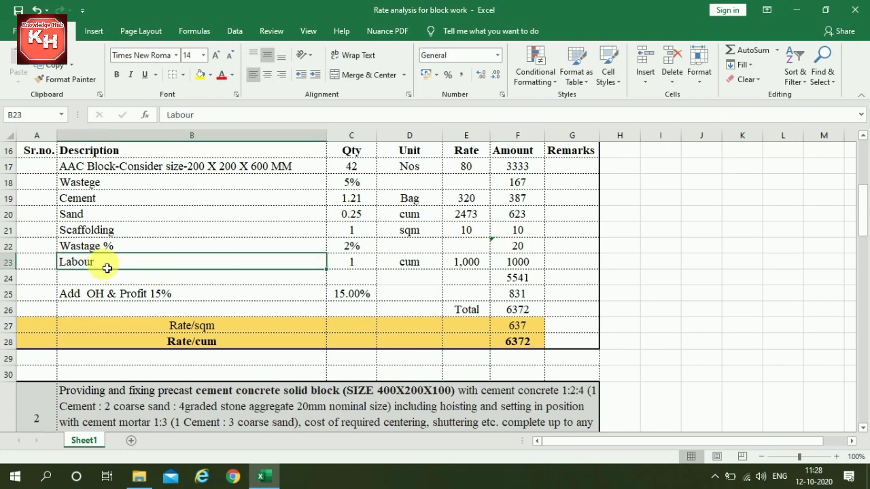
{"action": "left_click", "coordinate": [349, 265]}
{"action": "left_click", "coordinate": [405, 261]}
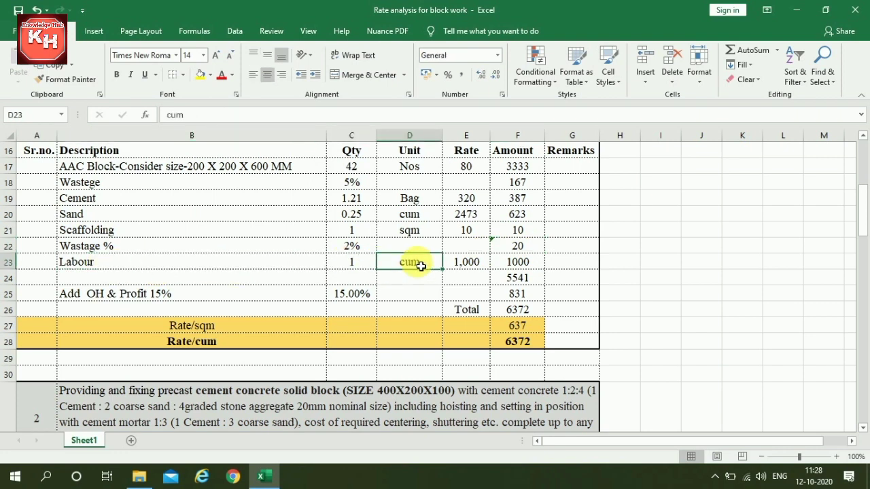
{"action": "left_click", "coordinate": [474, 265]}
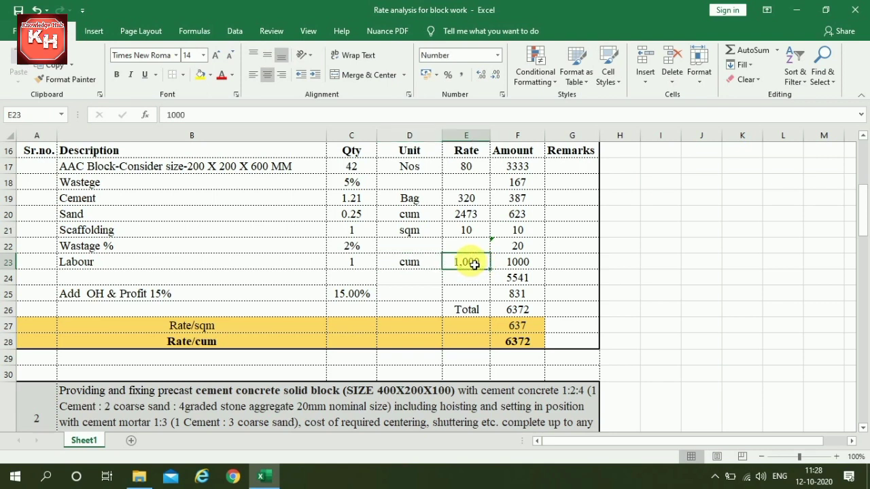
{"action": "left_click", "coordinate": [518, 264]}
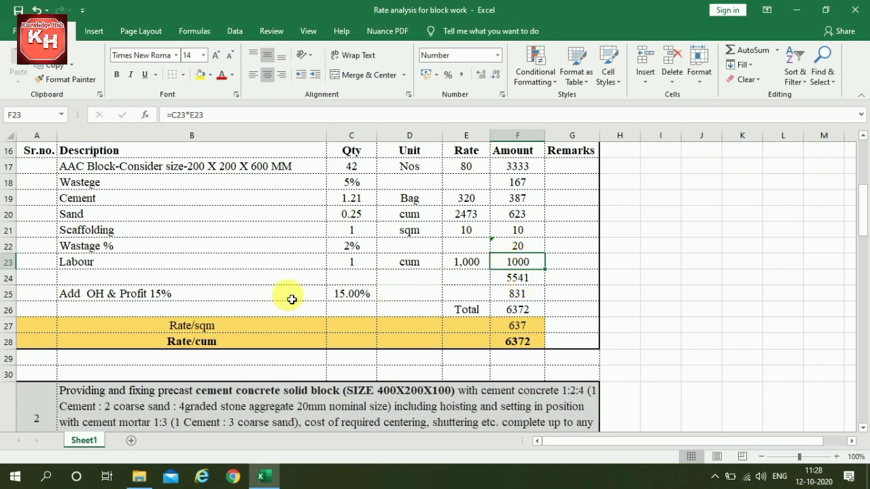
Step: Check how the overhead and profit amount is derived from the subtotal and how the total is summed
{"action": "left_click", "coordinate": [236, 297]}
{"action": "left_click", "coordinate": [361, 295]}
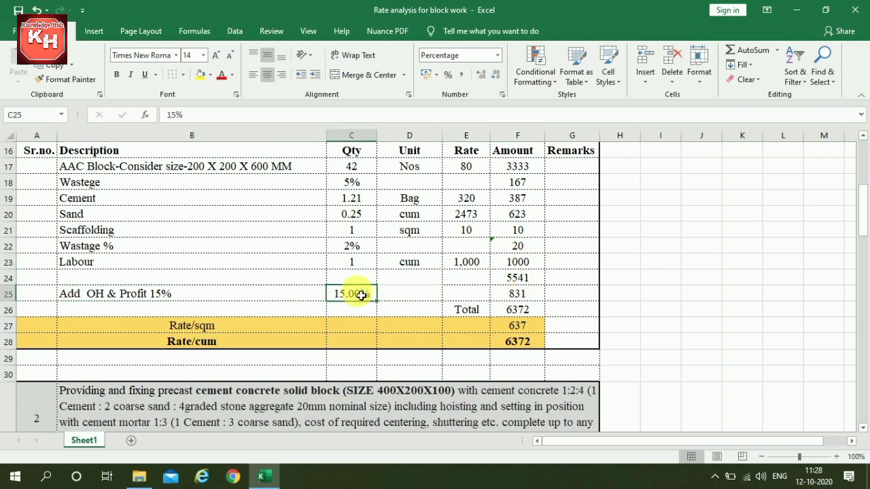
{"action": "left_click", "coordinate": [511, 299]}
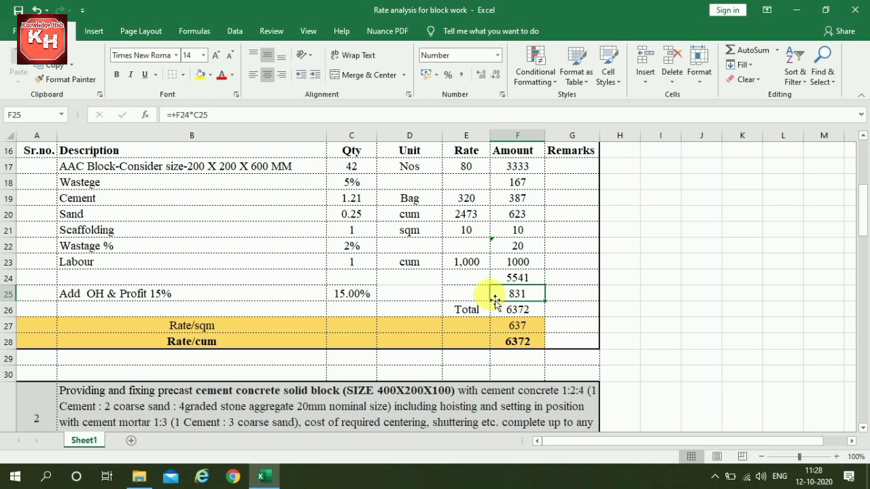
{"action": "left_click", "coordinate": [516, 277]}
{"action": "left_click", "coordinate": [517, 293]}
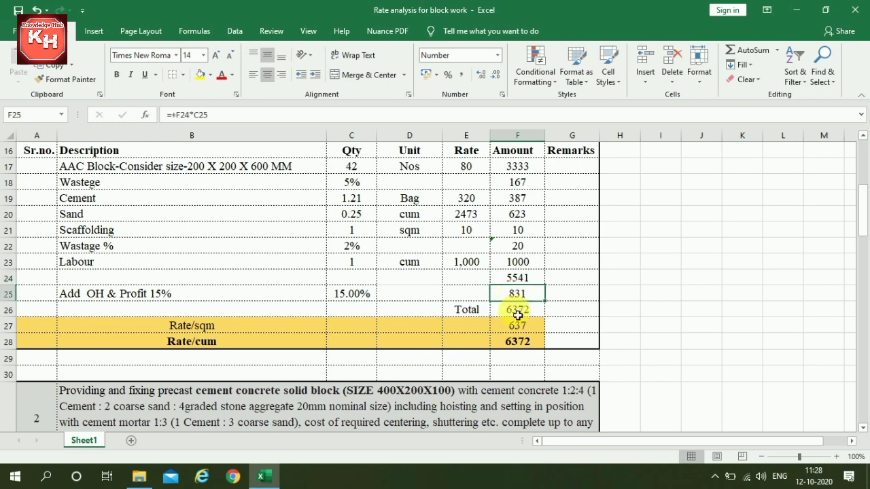
{"action": "left_click", "coordinate": [518, 311]}
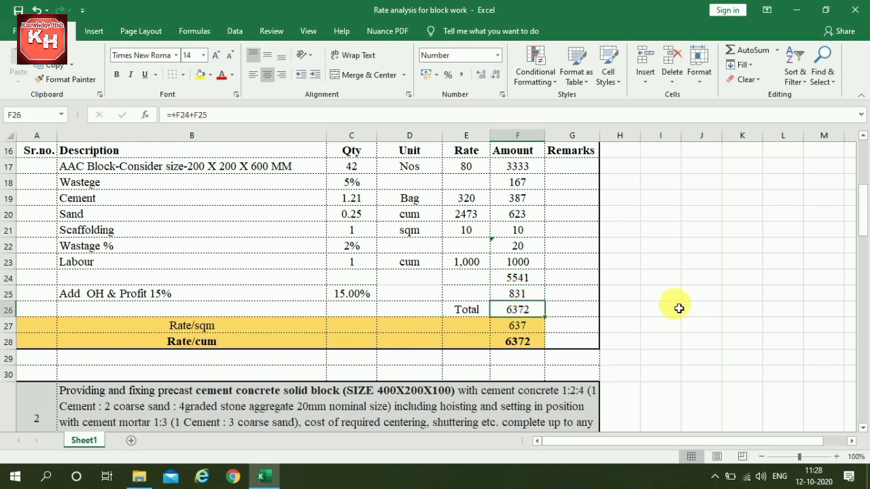
Step: Examine the Rate/sqm and Rate/cum formulas of the light weight block analysis without changing them
{"action": "left_click", "coordinate": [526, 330]}
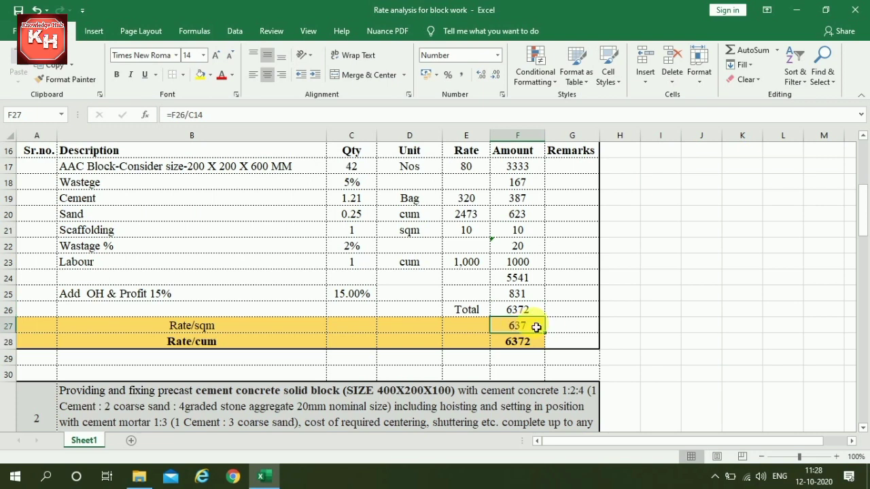
{"action": "left_click", "coordinate": [248, 341]}
{"action": "double_click", "coordinate": [516, 341]}
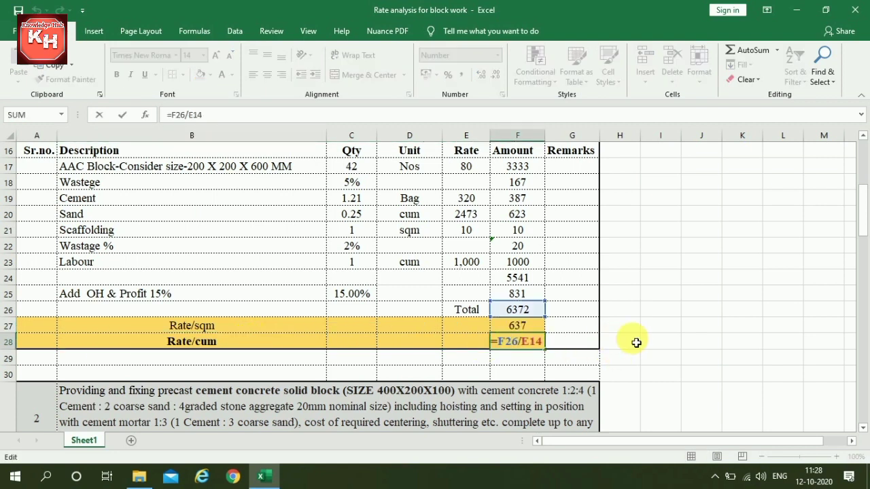
{"action": "key", "text": "Escape"}
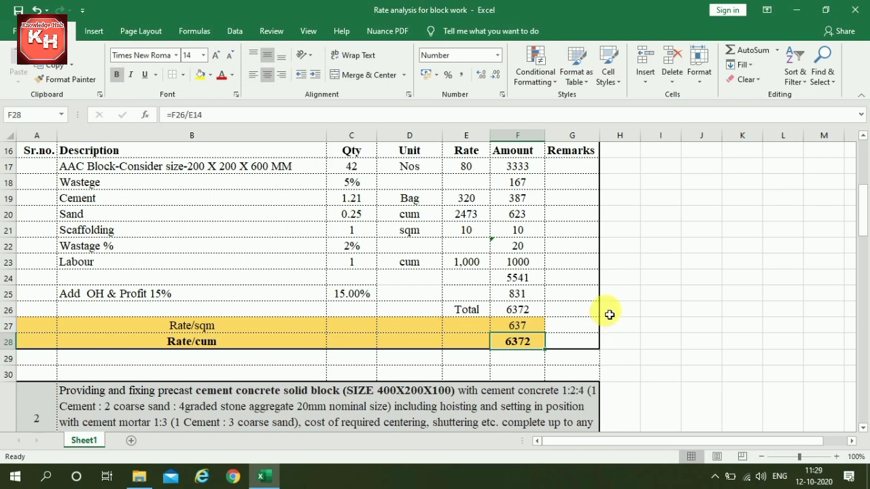
Step: Review item 2, the cement concrete solid block analysis, checking its cum basis and the formula for the equivalent sqm area
{"action": "scroll", "coordinate": [610, 315], "scroll_direction": "down", "scroll_amount": 4}
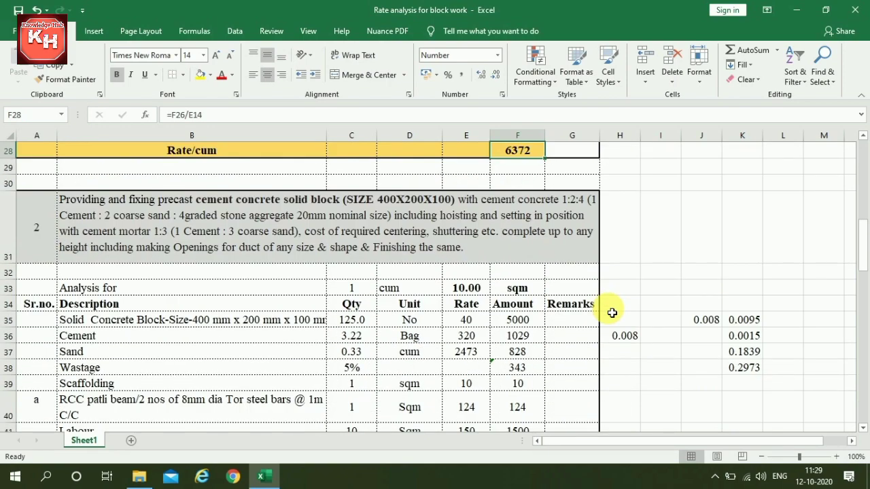
{"action": "scroll", "coordinate": [611, 312], "scroll_direction": "down", "scroll_amount": 1}
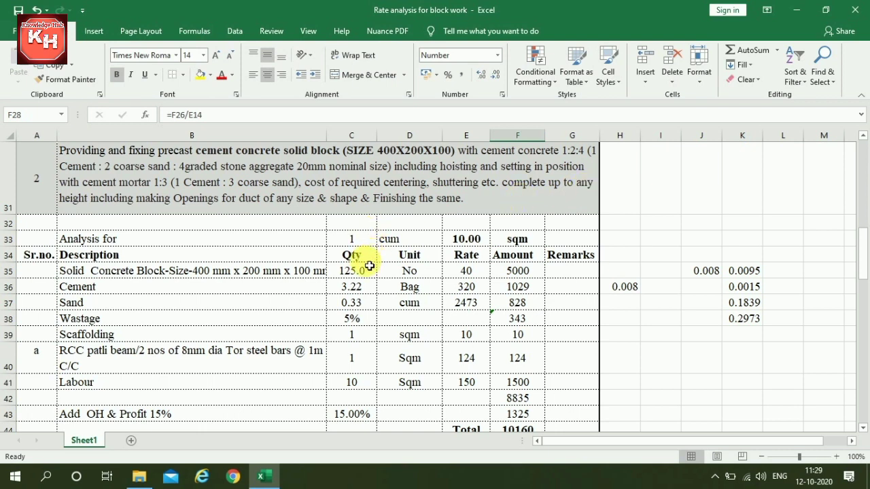
{"action": "left_click", "coordinate": [351, 241]}
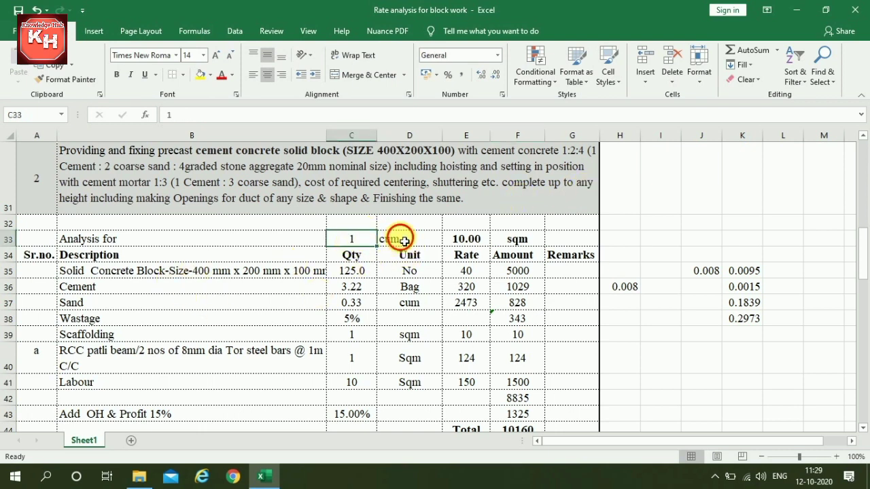
{"action": "left_click", "coordinate": [469, 240]}
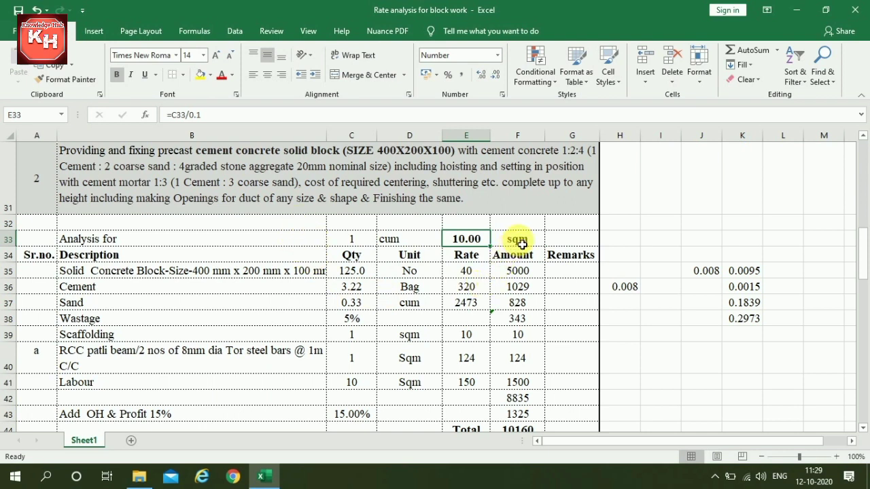
Step: Inspect the solid concrete block row's size description, quantity formula, unit, rate and amount formula
{"action": "left_click", "coordinate": [196, 276]}
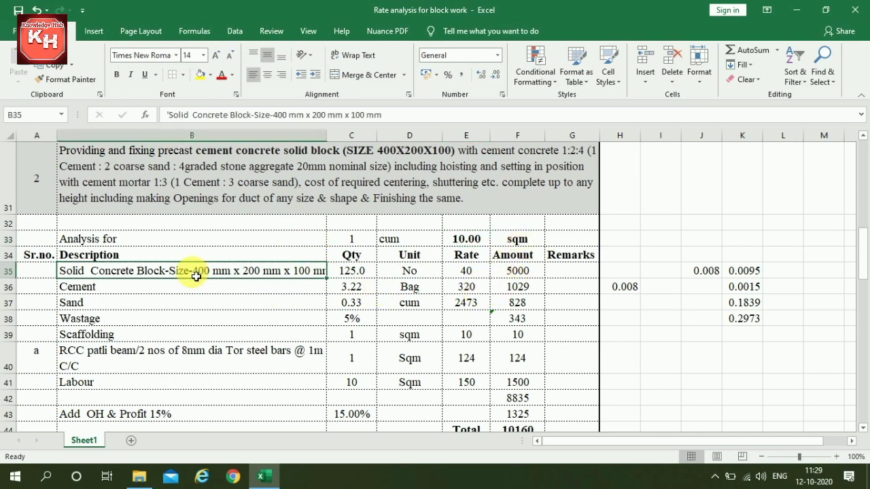
{"action": "left_click", "coordinate": [356, 276]}
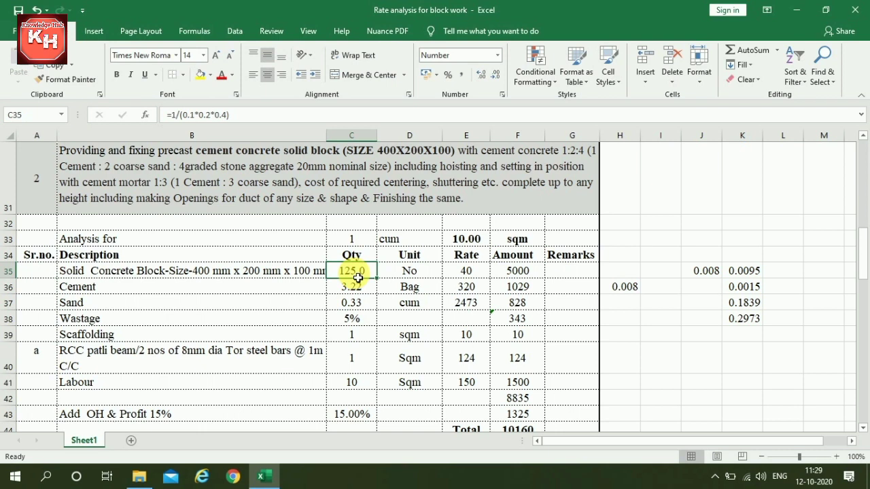
{"action": "left_click", "coordinate": [473, 274]}
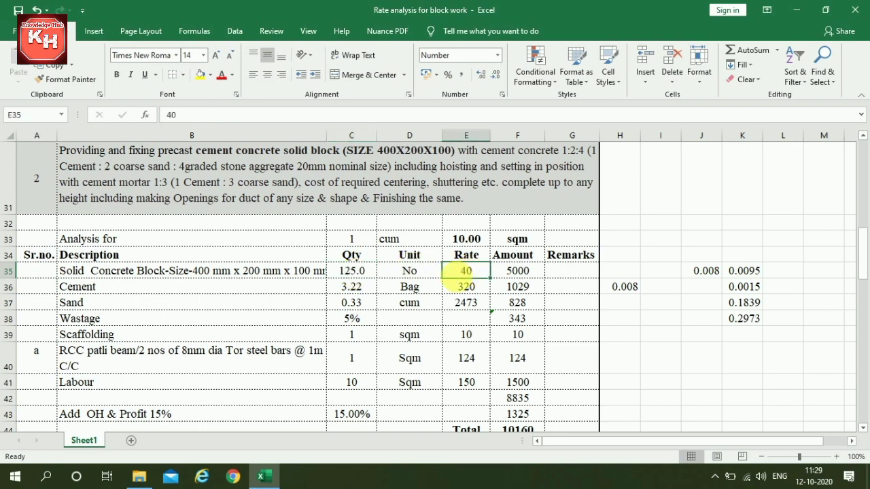
{"action": "left_click", "coordinate": [406, 271]}
{"action": "left_click", "coordinate": [509, 276]}
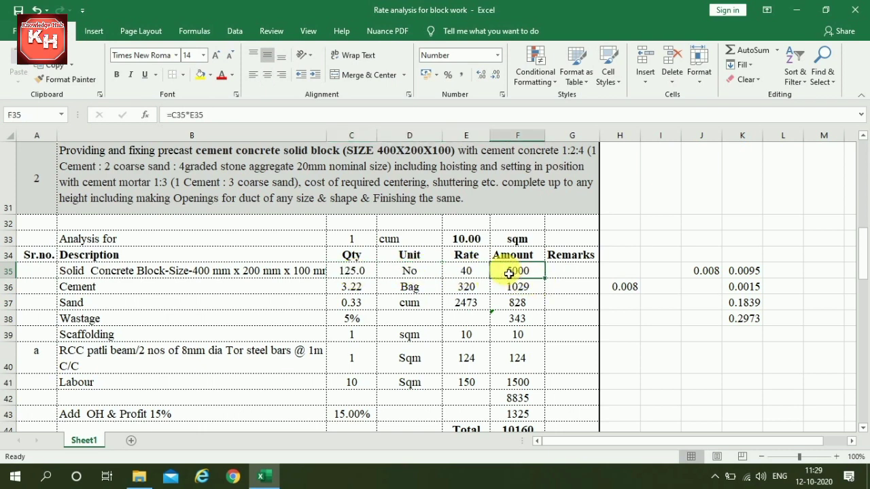
Step: Inspect the solid block analysis' cement quantity formula and compare the block volume formulas in J35 and K35
{"action": "left_click", "coordinate": [176, 288]}
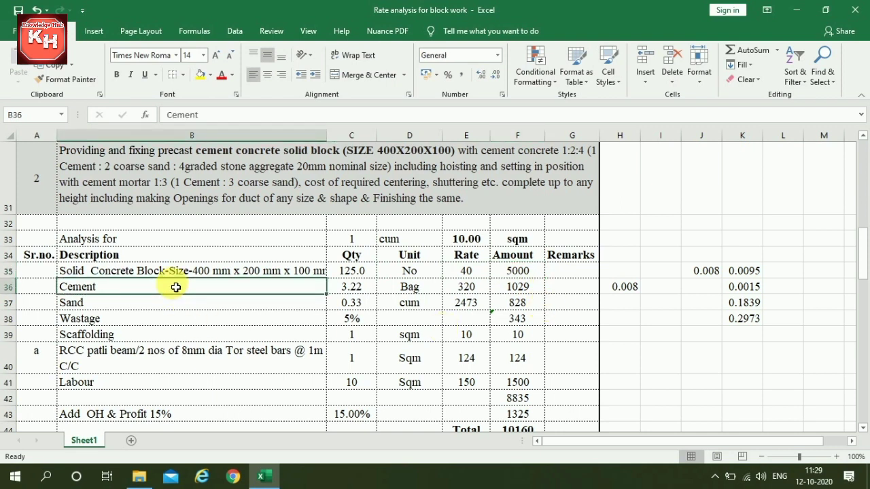
{"action": "left_click", "coordinate": [350, 289]}
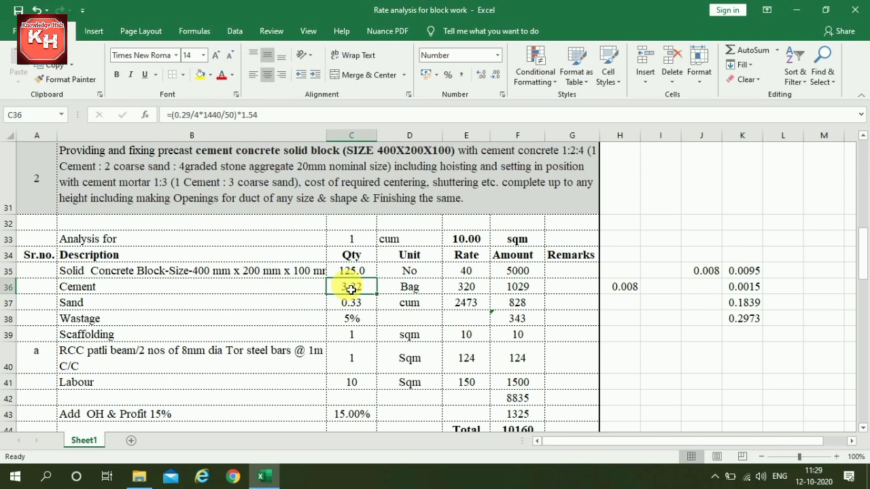
{"action": "left_click", "coordinate": [748, 273]}
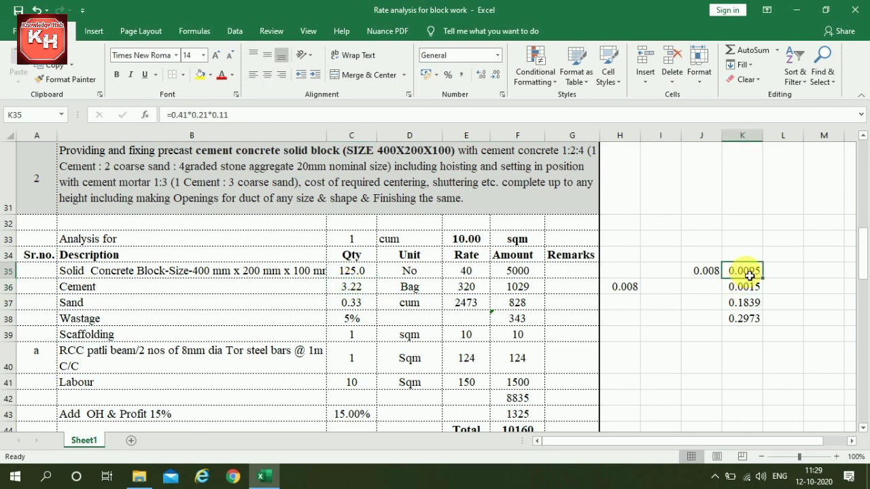
{"action": "left_click", "coordinate": [706, 271]}
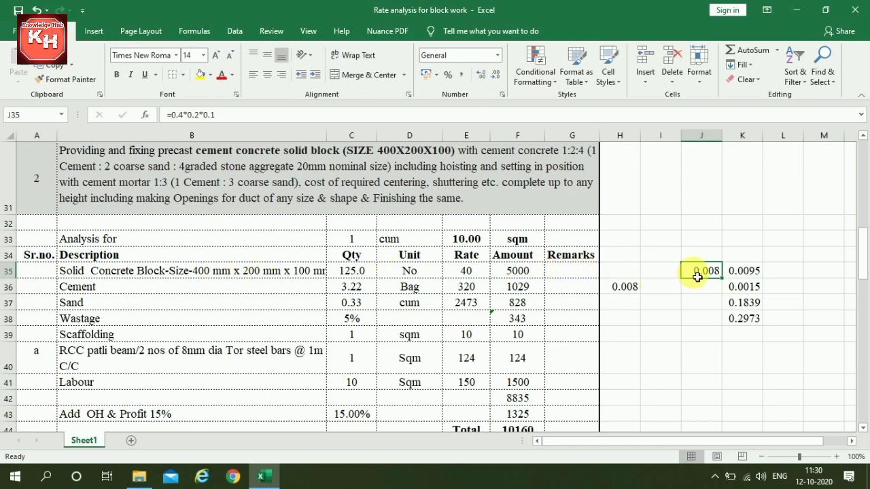
{"action": "left_click", "coordinate": [748, 275]}
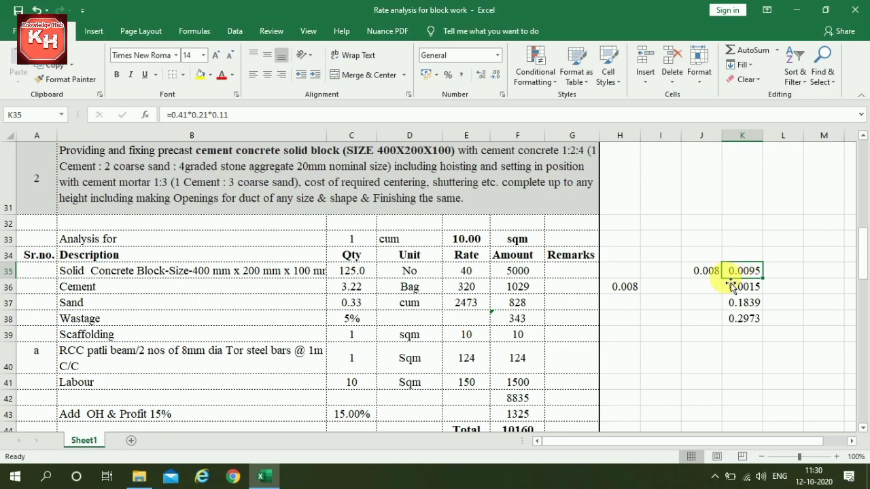
{"action": "left_click", "coordinate": [704, 273]}
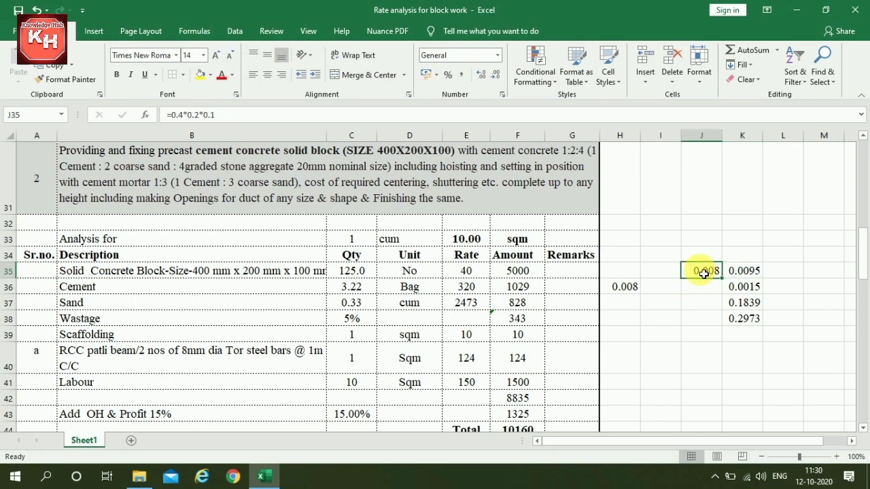
{"action": "left_click", "coordinate": [749, 272]}
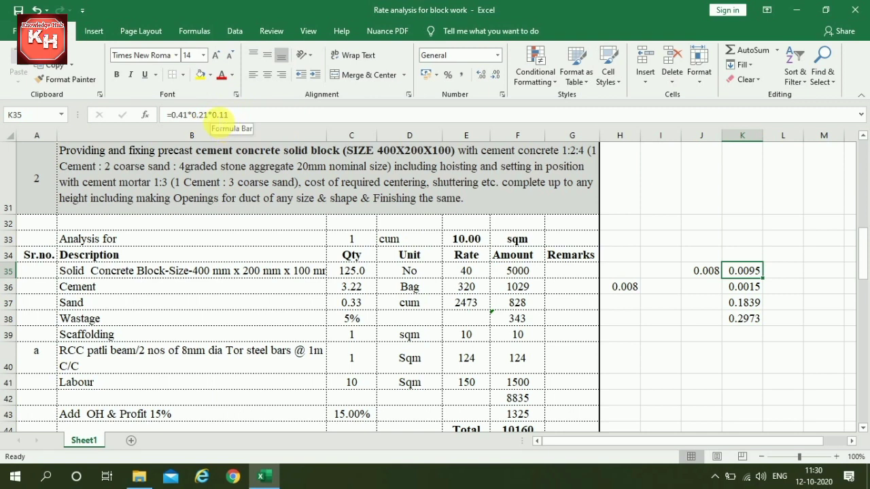
Step: Trace the mortar volume formulas in K36 to K38 against the block quantity and the cement quantity formula
{"action": "left_click", "coordinate": [738, 291]}
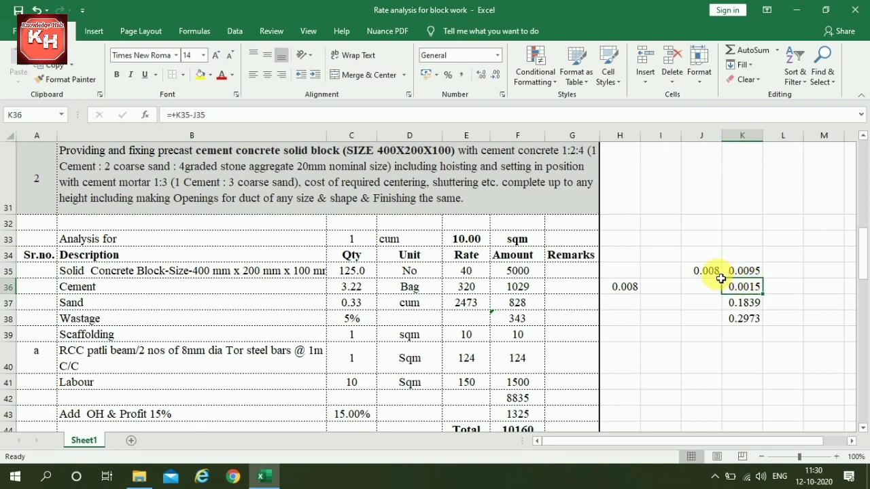
{"action": "left_click", "coordinate": [747, 305]}
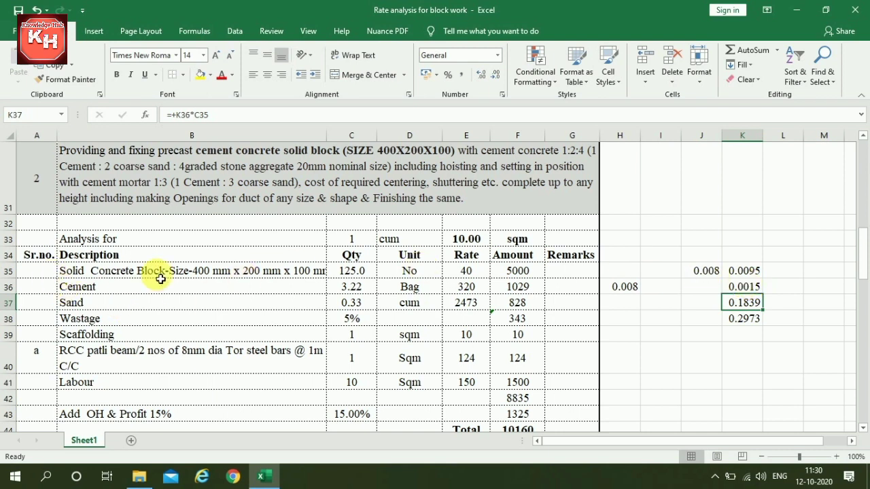
{"action": "left_click", "coordinate": [357, 274]}
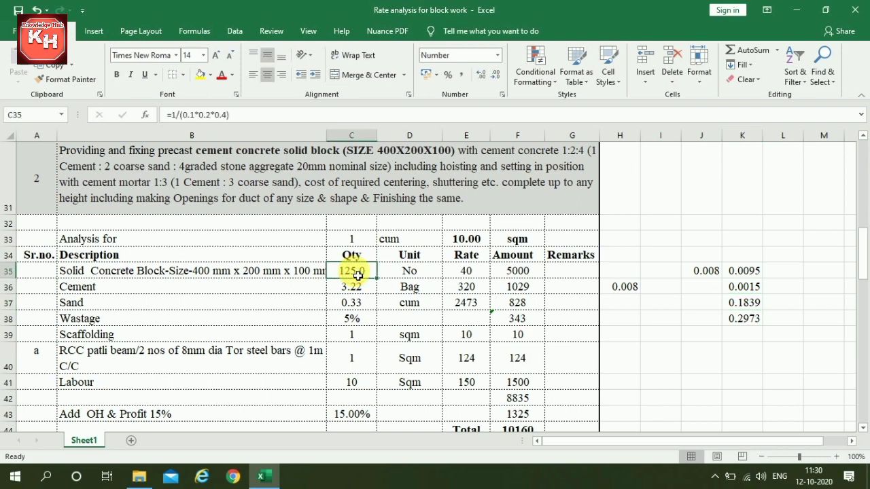
{"action": "left_click", "coordinate": [757, 305]}
{"action": "left_click", "coordinate": [747, 321]}
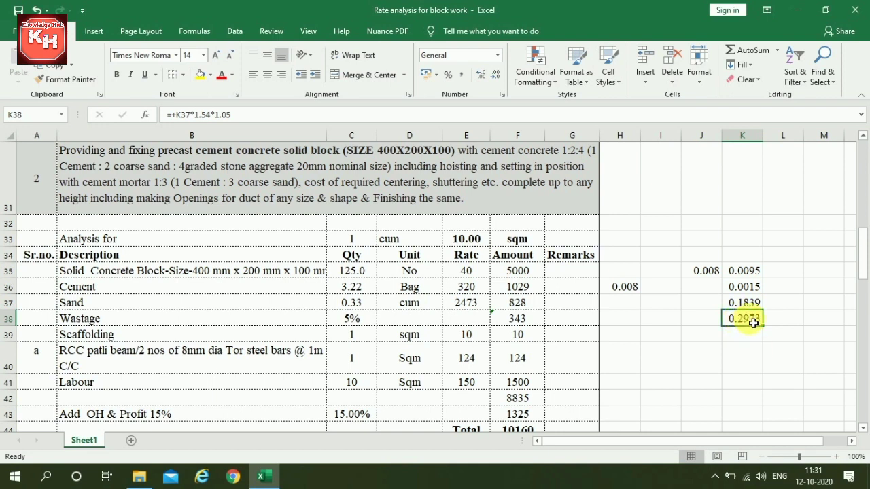
{"action": "left_click", "coordinate": [356, 287]}
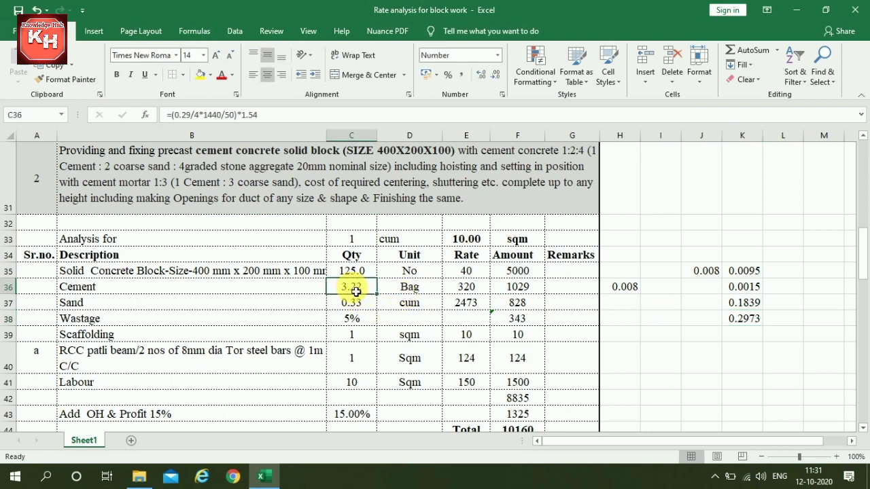
Step: Compare the mortar volume formula in K38 with the cement quantity formula, and inspect the sand row's quantity, rate and amount formulas
{"action": "left_click", "coordinate": [743, 317]}
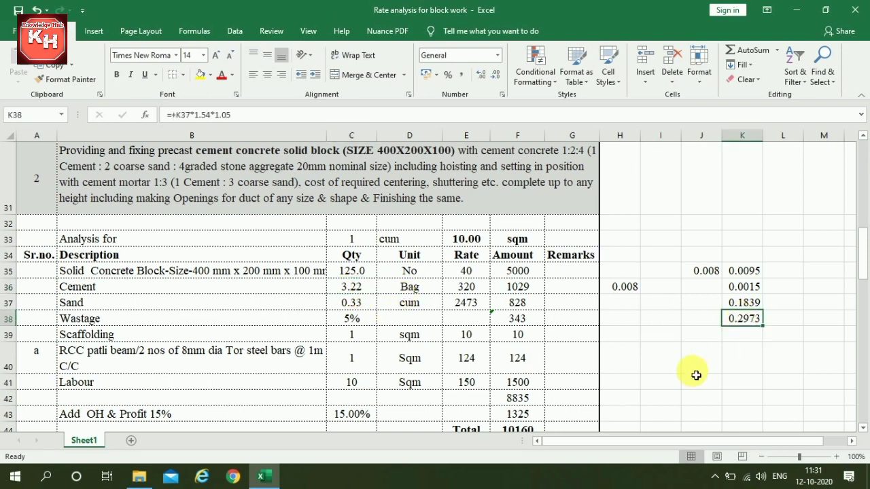
{"action": "left_click", "coordinate": [362, 290]}
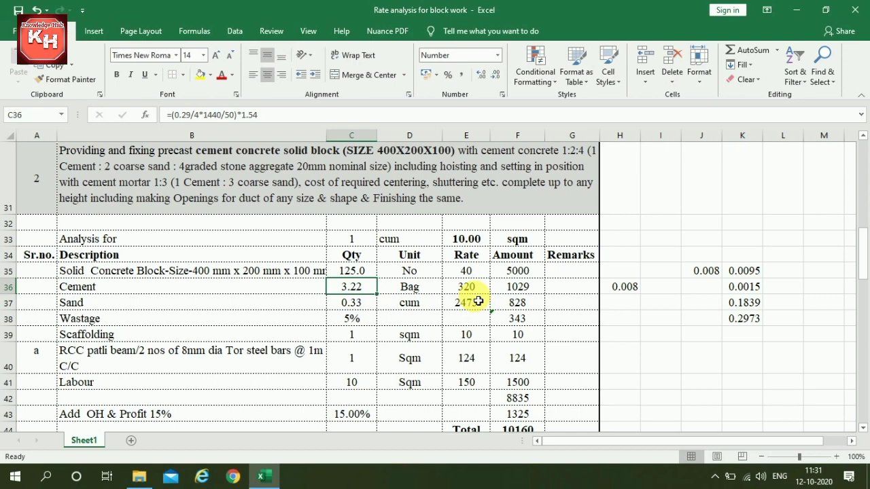
{"action": "scroll", "coordinate": [478, 301], "scroll_direction": "down", "scroll_amount": 1}
{"action": "left_click", "coordinate": [351, 199]}
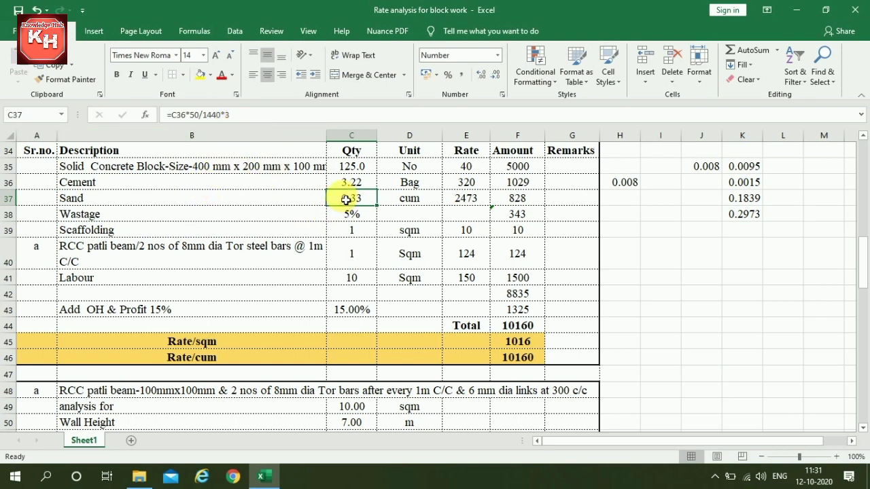
{"action": "left_click", "coordinate": [468, 199]}
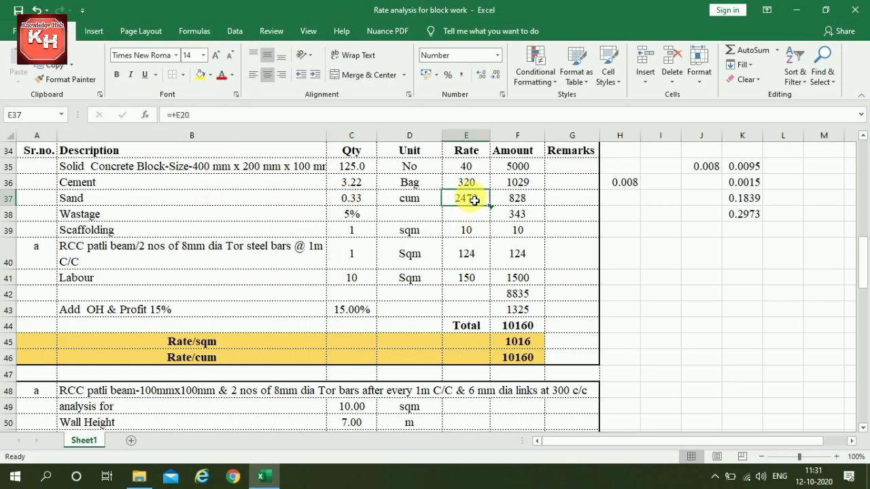
{"action": "left_click", "coordinate": [516, 198]}
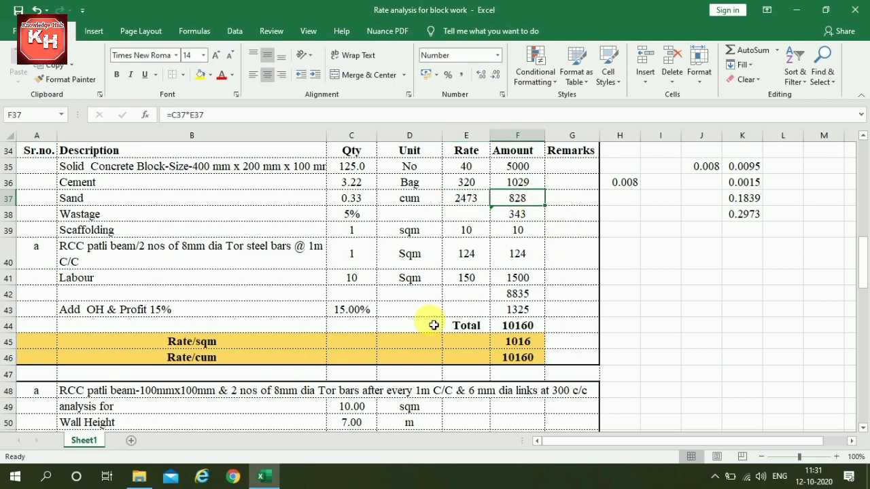
Step: Check the wastage percentage and scaffolding rate, and inspect the RCC patli beam row's description, unit, rate and amount formula
{"action": "left_click", "coordinate": [348, 215]}
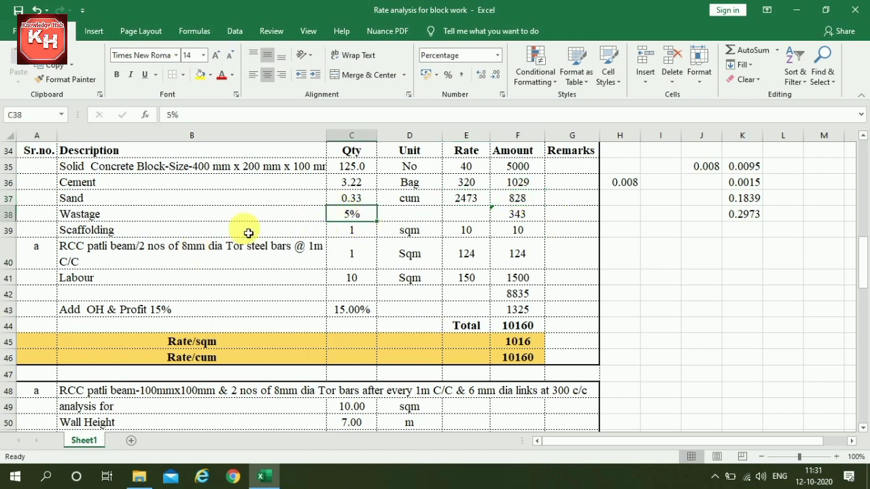
{"action": "left_click", "coordinate": [471, 231]}
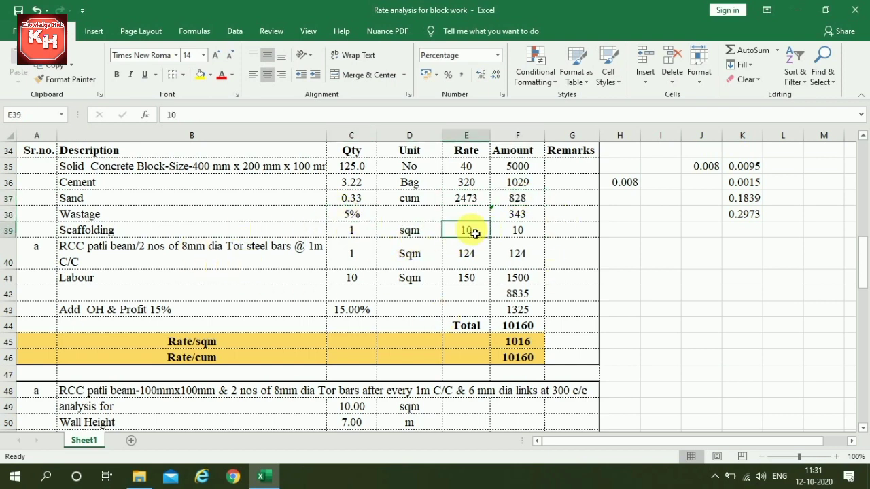
{"action": "left_click", "coordinate": [146, 256]}
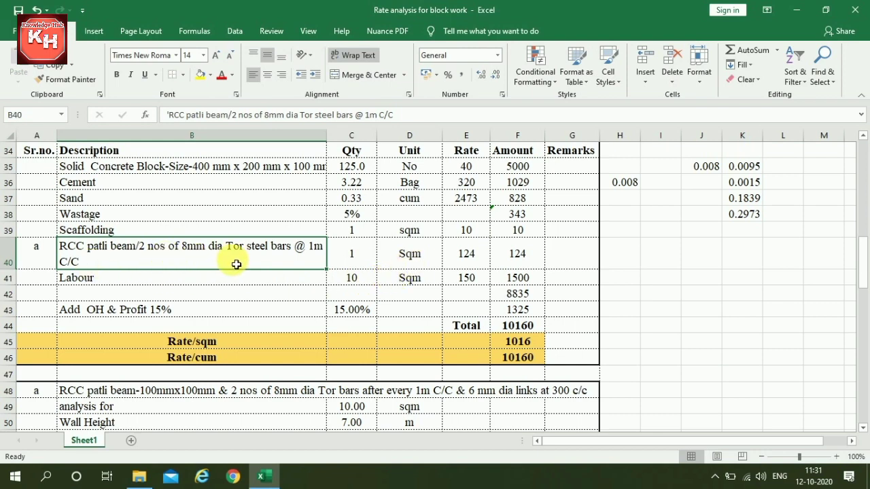
{"action": "left_click", "coordinate": [410, 257]}
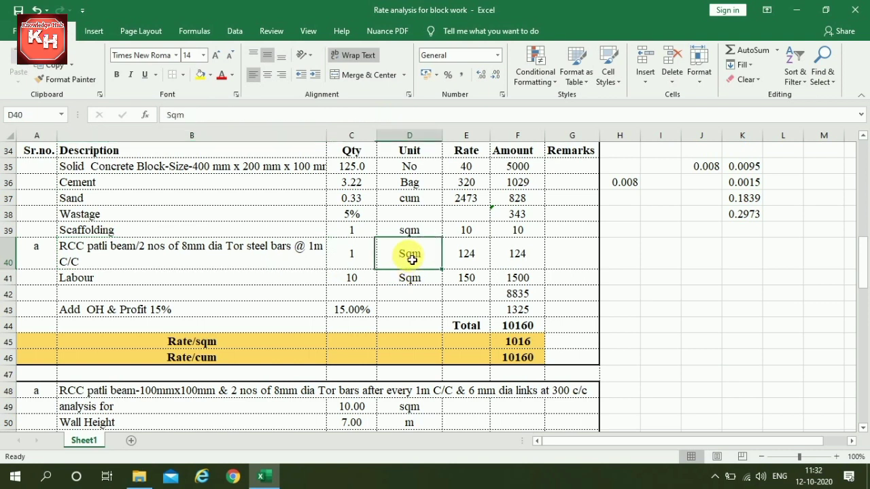
{"action": "left_click", "coordinate": [473, 262]}
{"action": "left_click", "coordinate": [519, 258]}
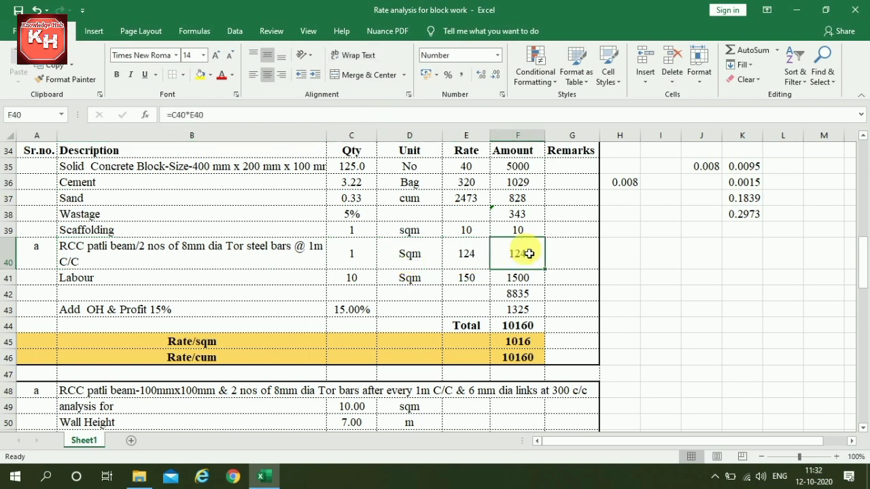
Step: Inspect the solid block analysis' labour rate and amount, the subtotal formula, and the OH & Profit percentage and amount formula
{"action": "left_click", "coordinate": [467, 279]}
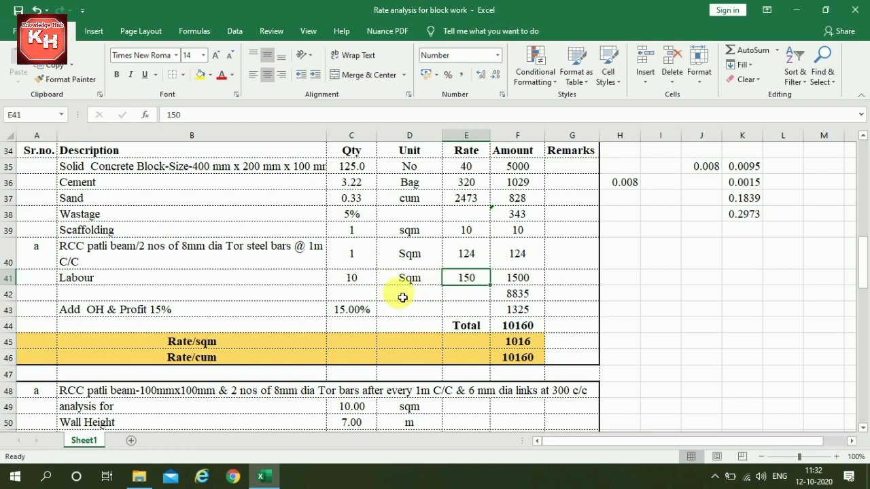
{"action": "left_click", "coordinate": [520, 279]}
{"action": "left_click", "coordinate": [519, 299]}
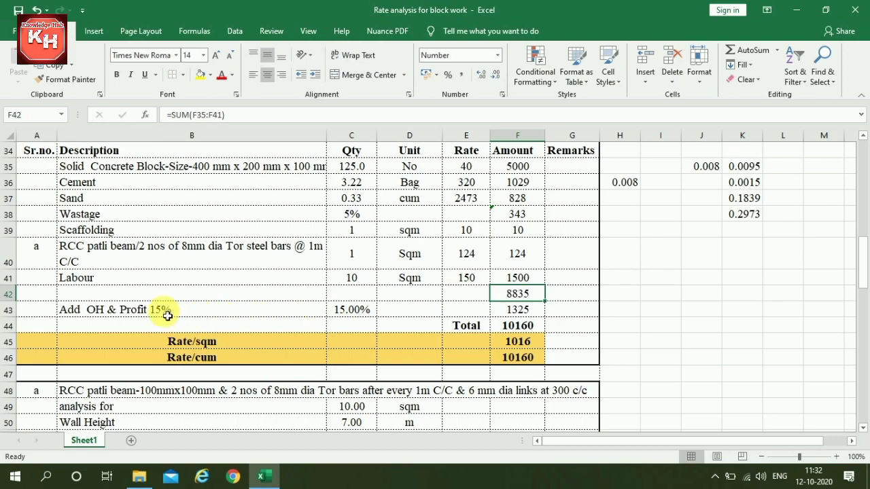
{"action": "left_click", "coordinate": [369, 310]}
{"action": "left_click", "coordinate": [517, 310]}
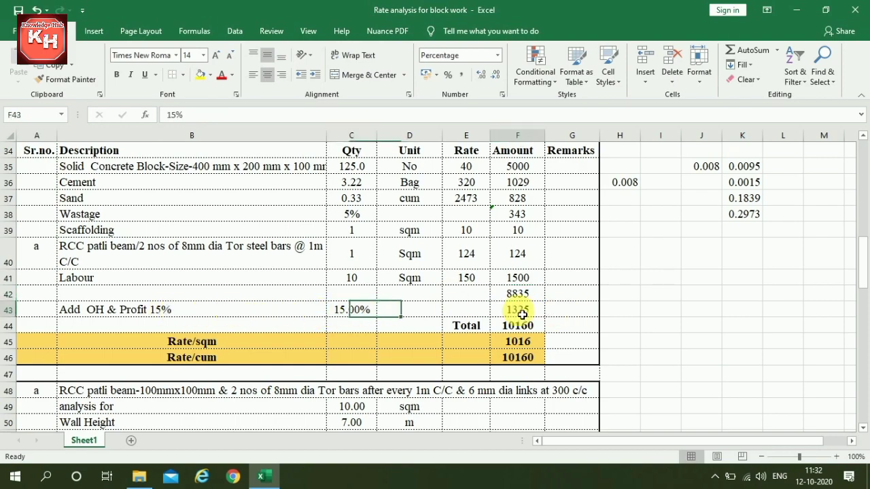
Step: Review the RCC patli beam sub-analysis heading, its wall height input and the formula for the length of wall
{"action": "scroll", "coordinate": [457, 301], "scroll_direction": "down", "scroll_amount": 5}
{"action": "scroll", "coordinate": [456, 302], "scroll_direction": "up", "scroll_amount": 2}
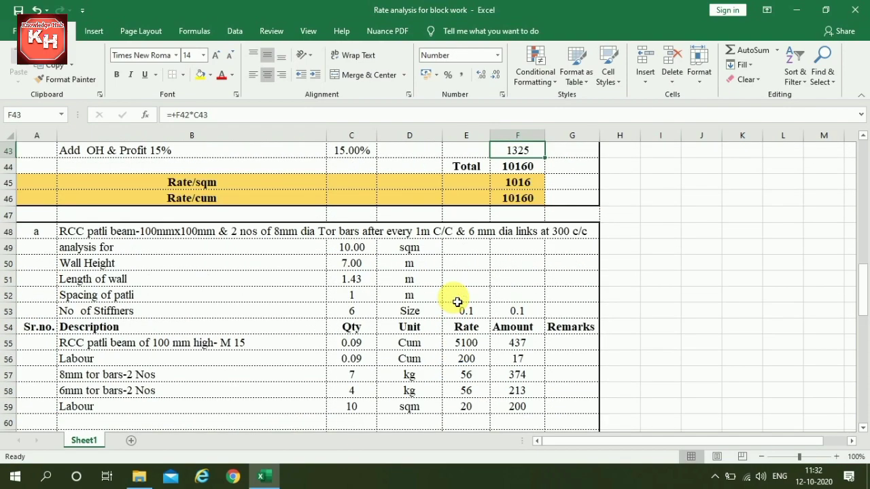
{"action": "scroll", "coordinate": [453, 301], "scroll_direction": "down", "scroll_amount": 1}
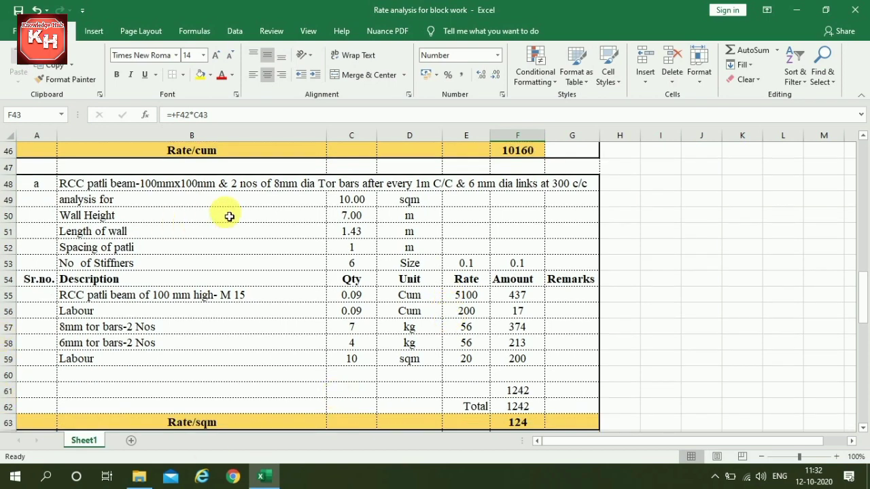
{"action": "left_click", "coordinate": [161, 190]}
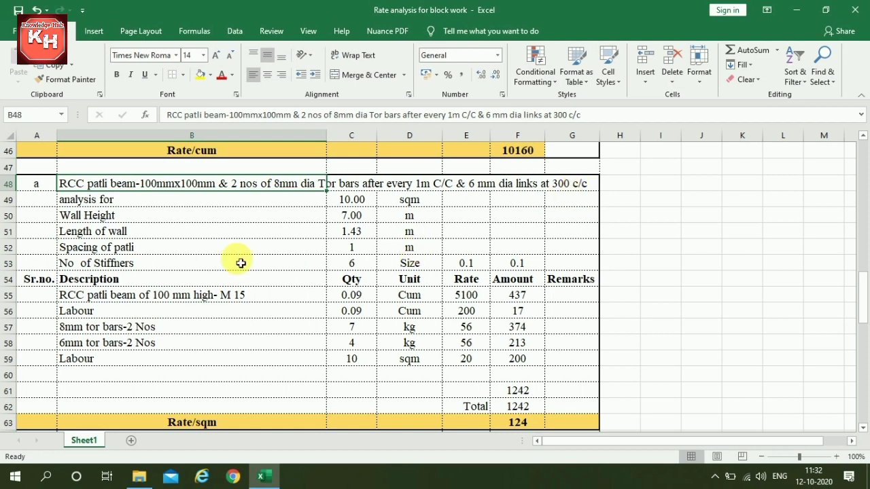
{"action": "left_click", "coordinate": [95, 216]}
{"action": "left_click", "coordinate": [354, 217]}
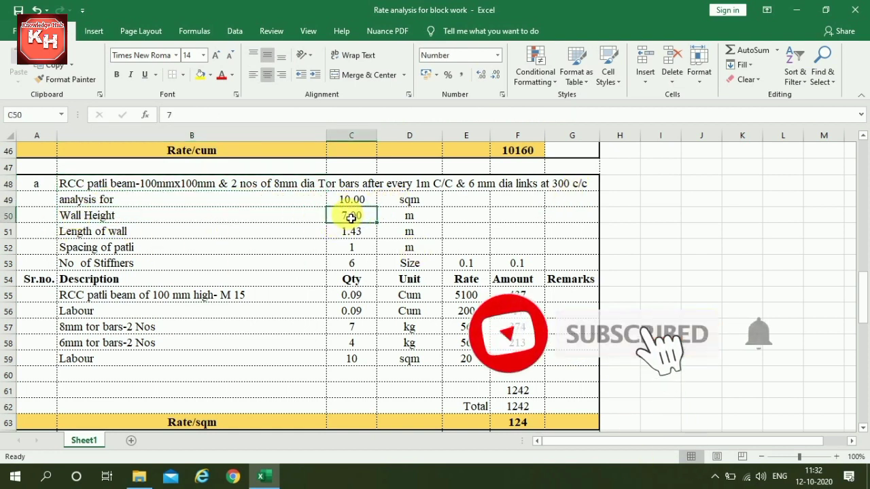
{"action": "left_click", "coordinate": [118, 231]}
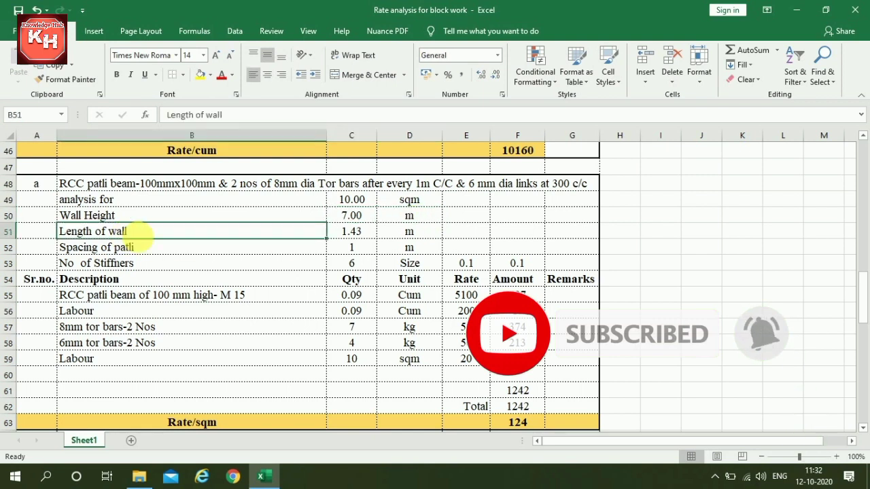
{"action": "left_click", "coordinate": [373, 233]}
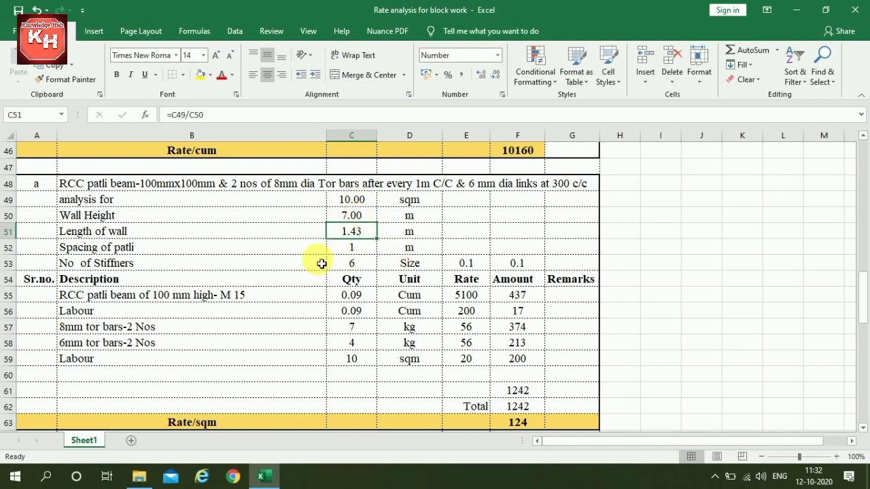
Step: Check the patli spacing, the formula for the number of stiffeners and the stiffener size values
{"action": "left_click", "coordinate": [150, 249]}
{"action": "left_click", "coordinate": [351, 251]}
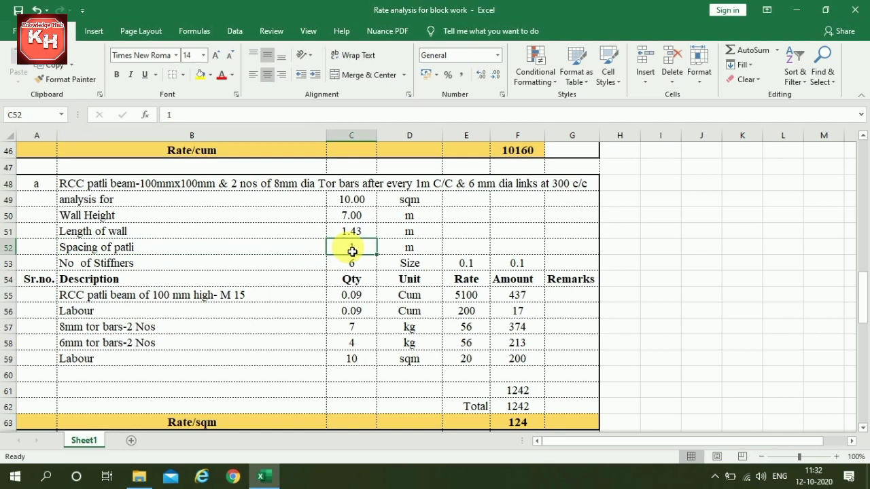
{"action": "left_click", "coordinate": [354, 266]}
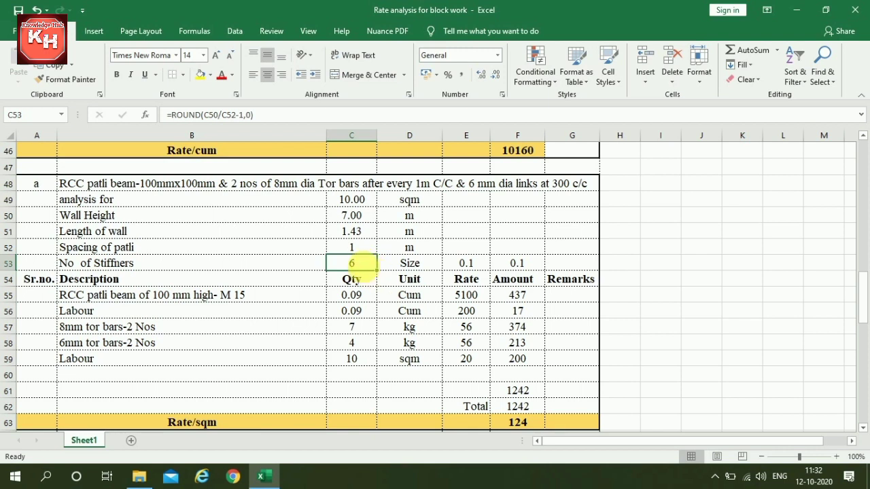
{"action": "left_click", "coordinate": [466, 266]}
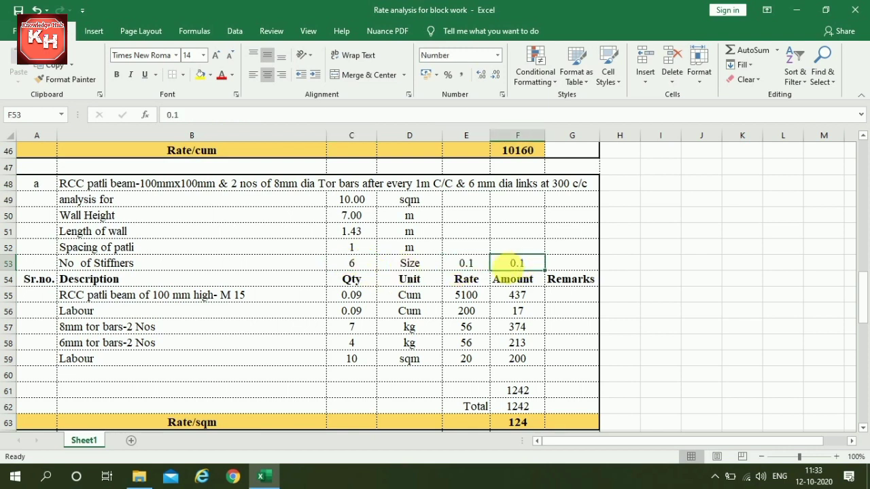
Step: Inspect the M 15 RCC patli beam row's description, quantity formula, unit, rate formula and amount formula
{"action": "left_click", "coordinate": [101, 298]}
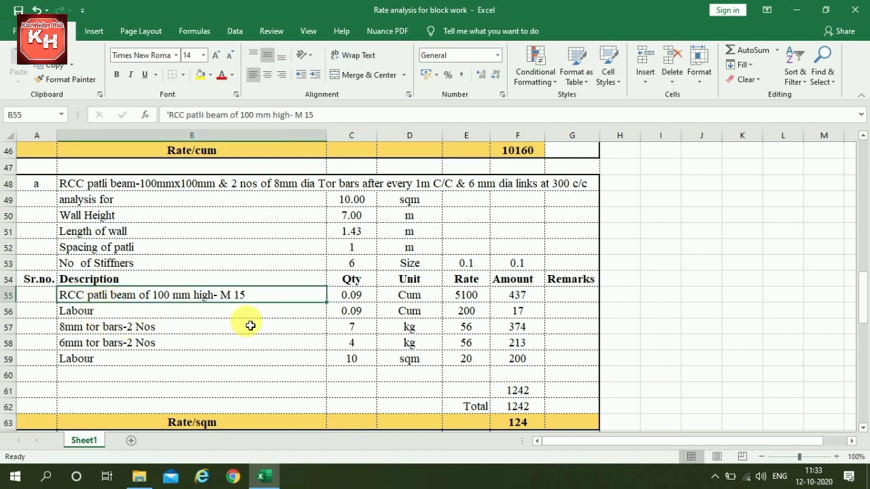
{"action": "left_click", "coordinate": [346, 299]}
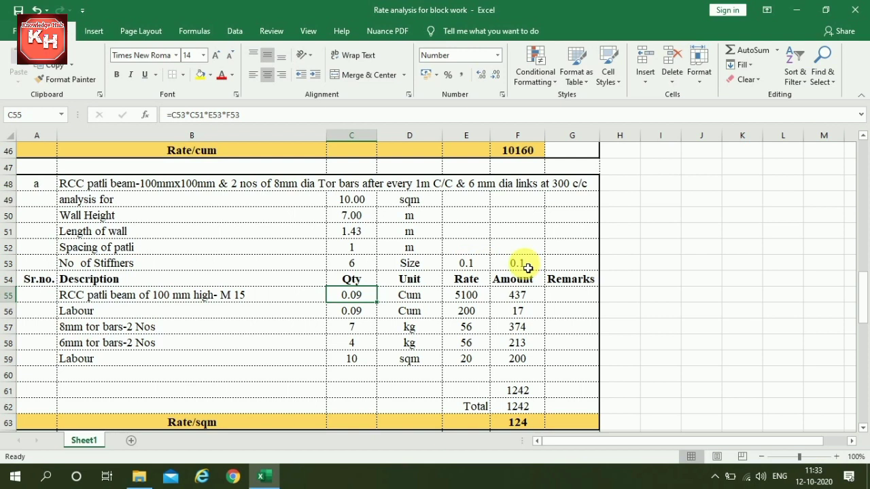
{"action": "left_click", "coordinate": [411, 299]}
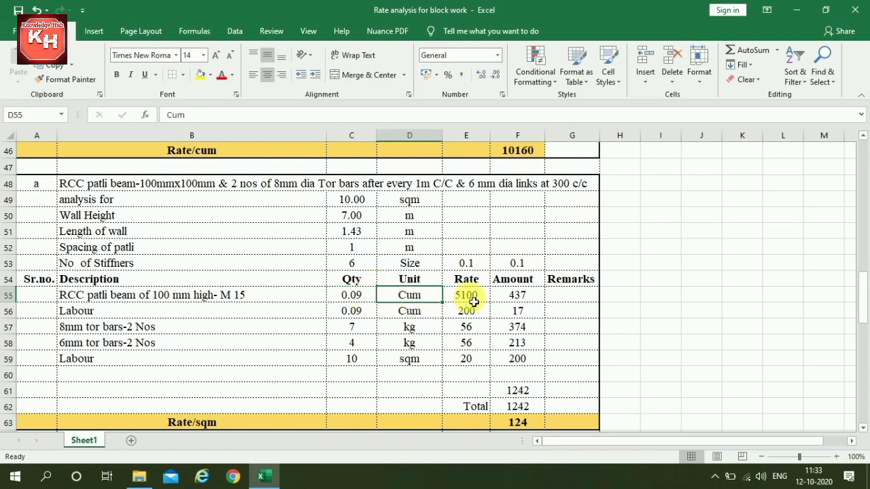
{"action": "left_click", "coordinate": [474, 299]}
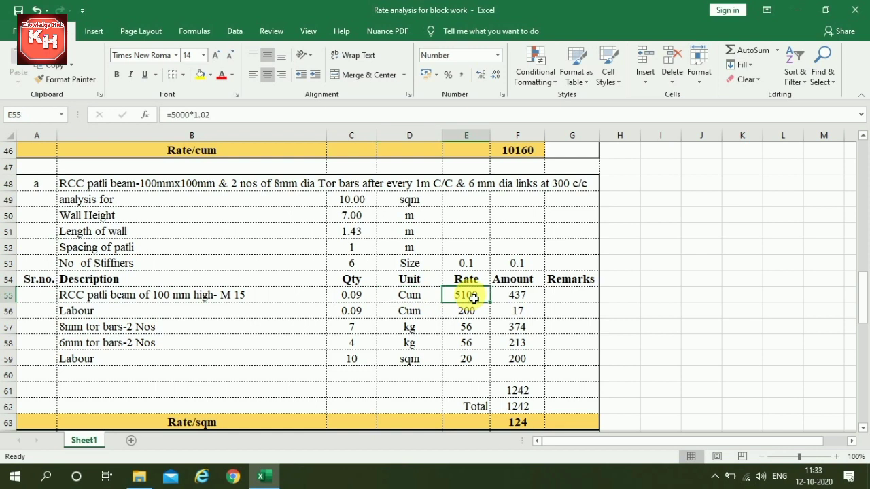
{"action": "left_click", "coordinate": [516, 296]}
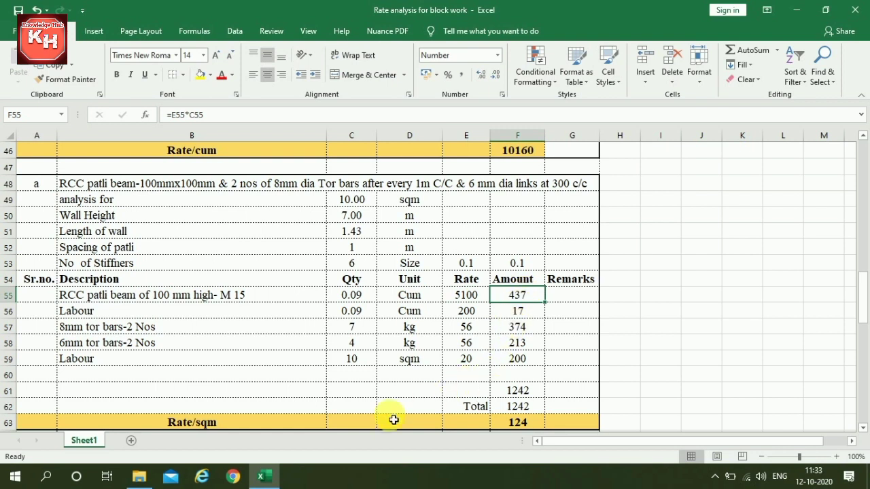
Step: Inspect the quantity link, rate and amount formula of the labour row directly below the M 15 patli beam
{"action": "left_click", "coordinate": [351, 312]}
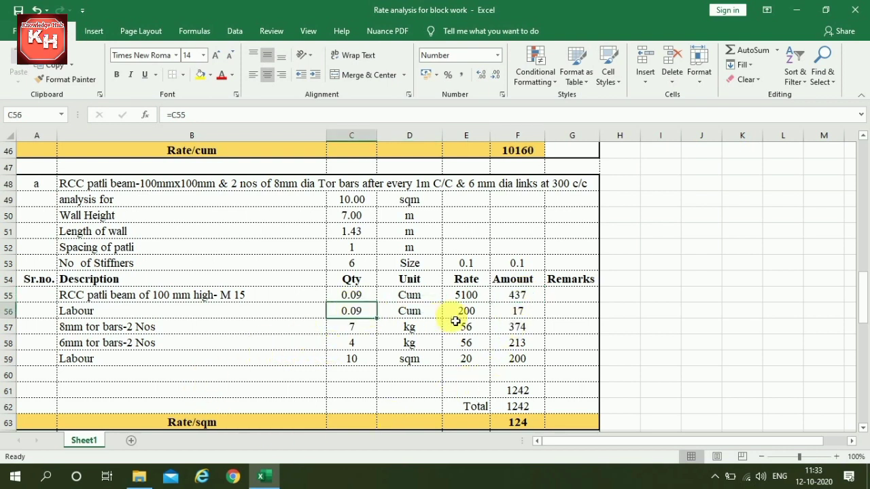
{"action": "left_click", "coordinate": [463, 312]}
{"action": "left_click", "coordinate": [528, 313]}
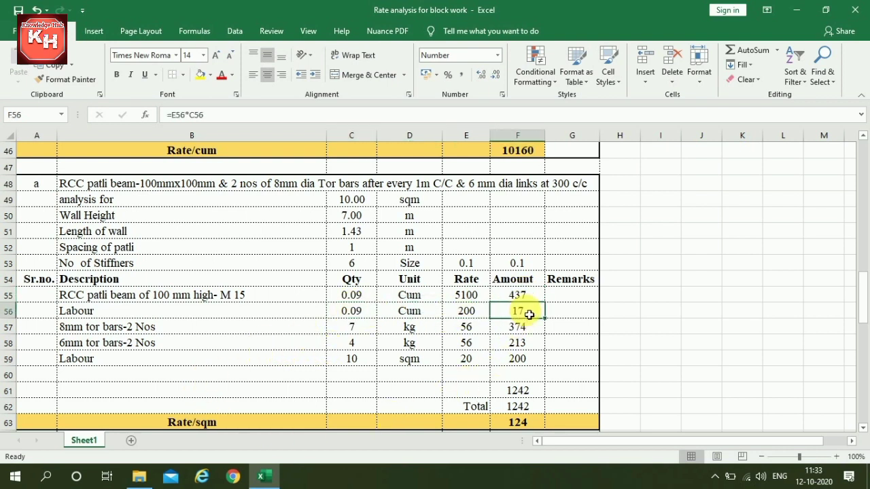
Step: Inspect the quantity, rate and amount formulas of the 8mm tor bars row
{"action": "left_click", "coordinate": [365, 331]}
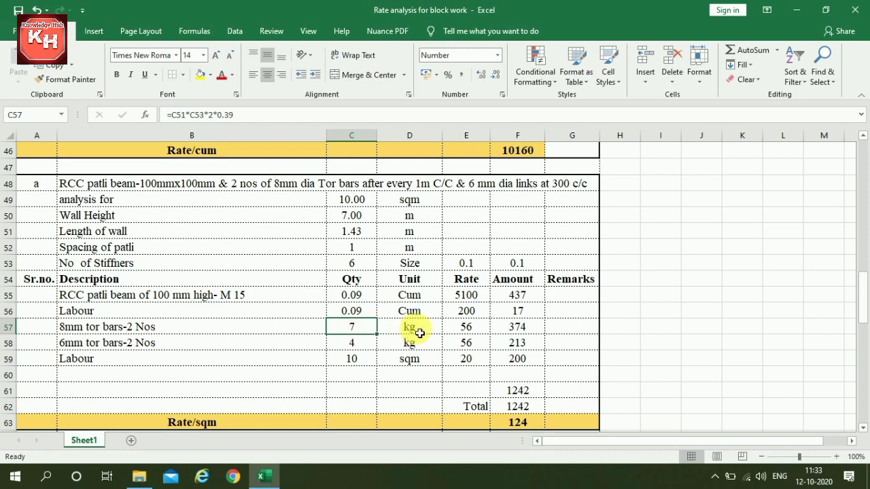
{"action": "left_click", "coordinate": [472, 329]}
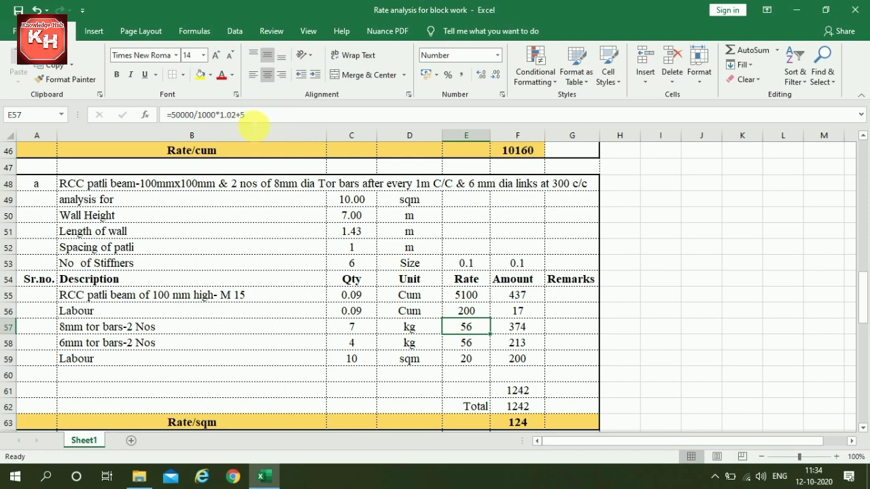
{"action": "left_click", "coordinate": [520, 329]}
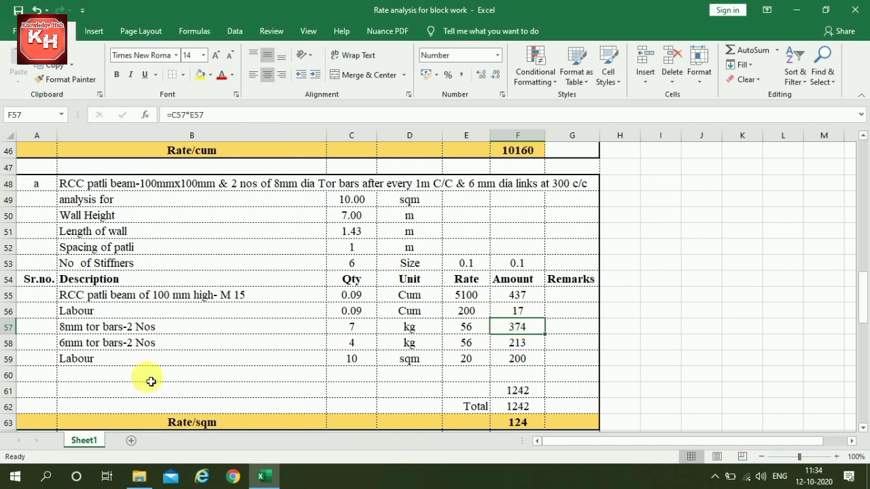
Step: Inspect the 6mm tor bars' quantity formula and trace their rate back to the 8mm tor bars' rate formula
{"action": "left_click", "coordinate": [356, 344]}
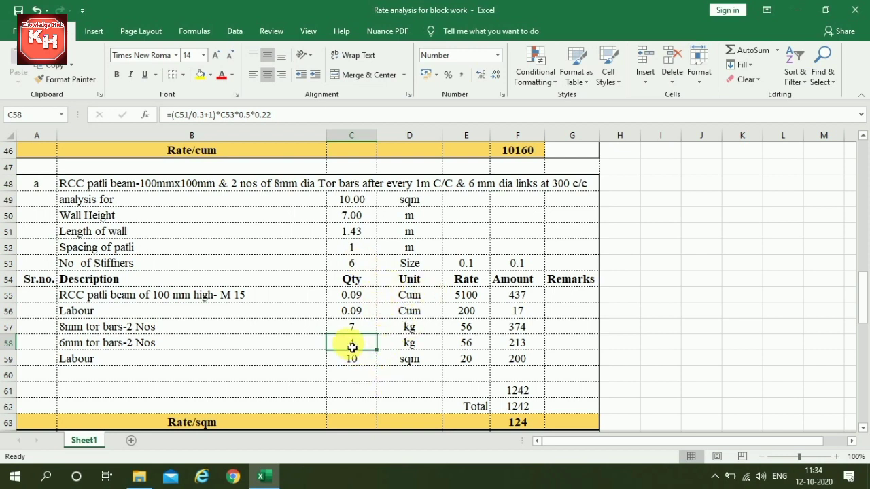
{"action": "left_click", "coordinate": [464, 347]}
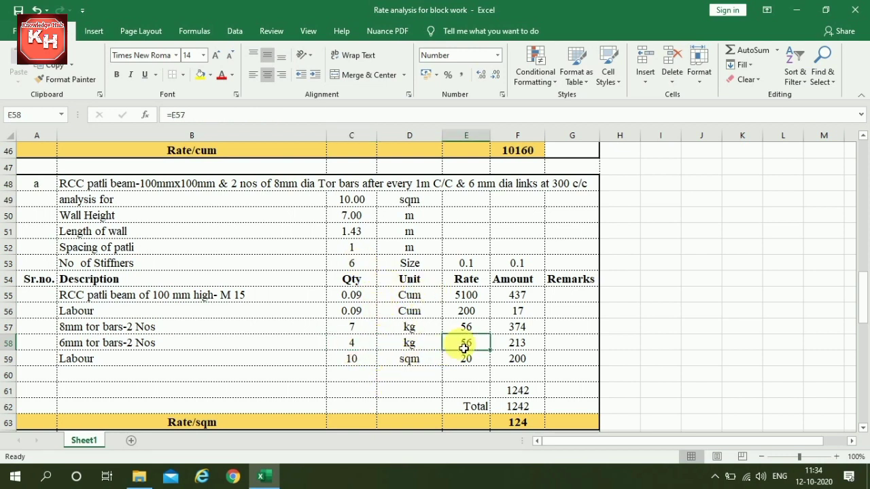
{"action": "left_click", "coordinate": [467, 330]}
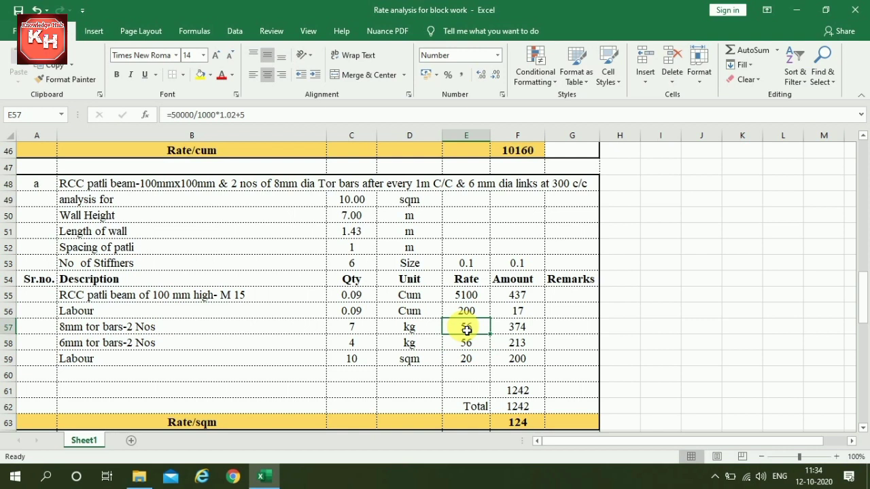
Step: Inspect the 8mm tor bars' amount formula and the quantity and rate of the labour row measured in sqm
{"action": "left_click", "coordinate": [520, 329]}
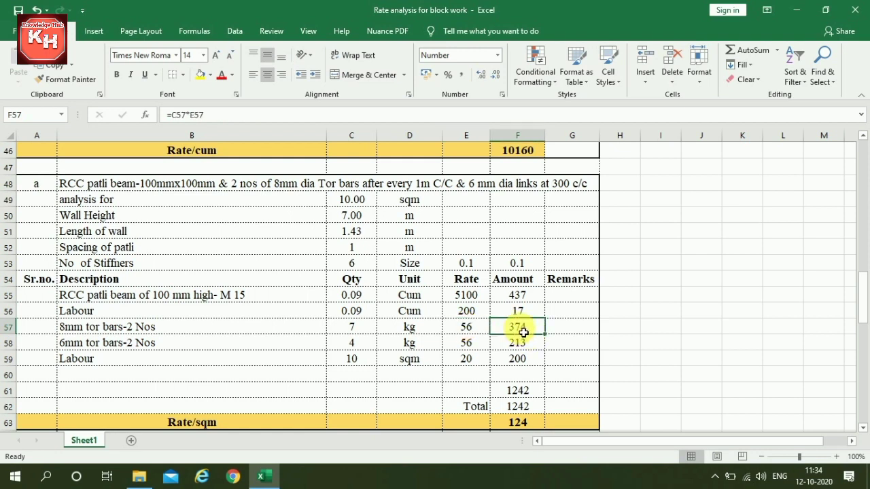
{"action": "left_click", "coordinate": [349, 360]}
{"action": "left_click", "coordinate": [475, 366]}
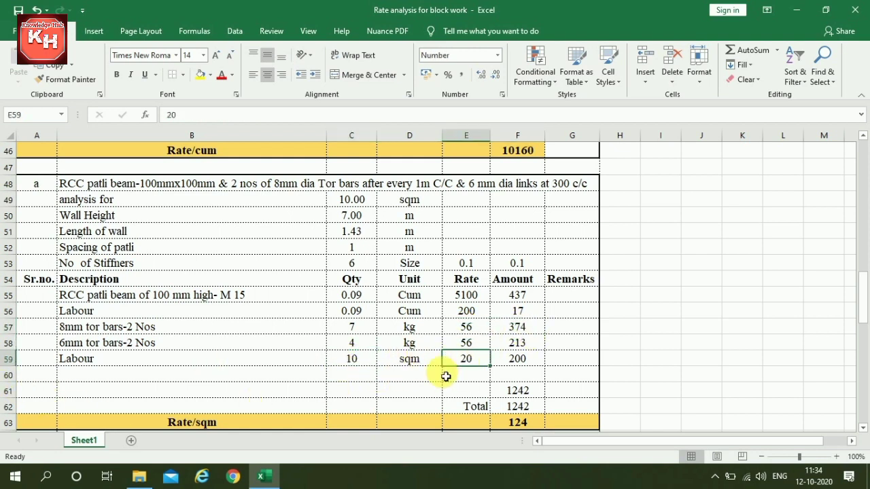
Step: Inspect the patli beam's subtotal, total and Rate/sqm formulas, and check the link to that rate in the solid concrete block analysis
{"action": "scroll", "coordinate": [388, 369], "scroll_direction": "down", "scroll_amount": 1}
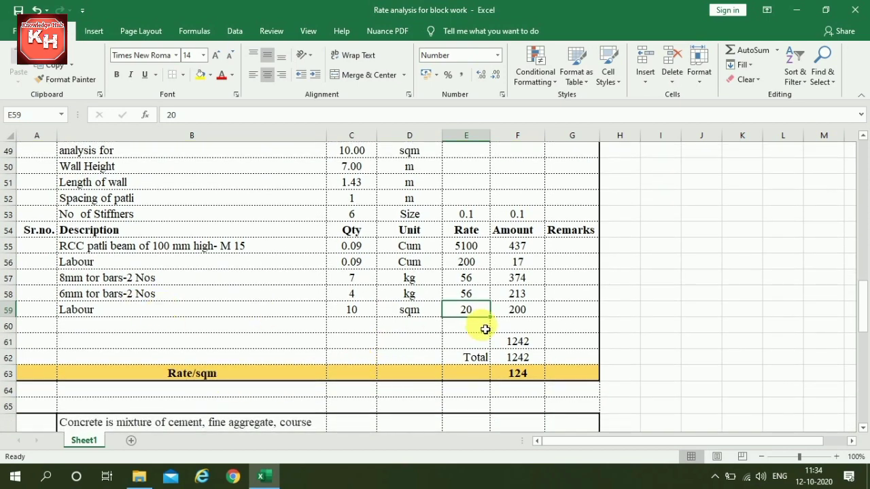
{"action": "left_click", "coordinate": [536, 345]}
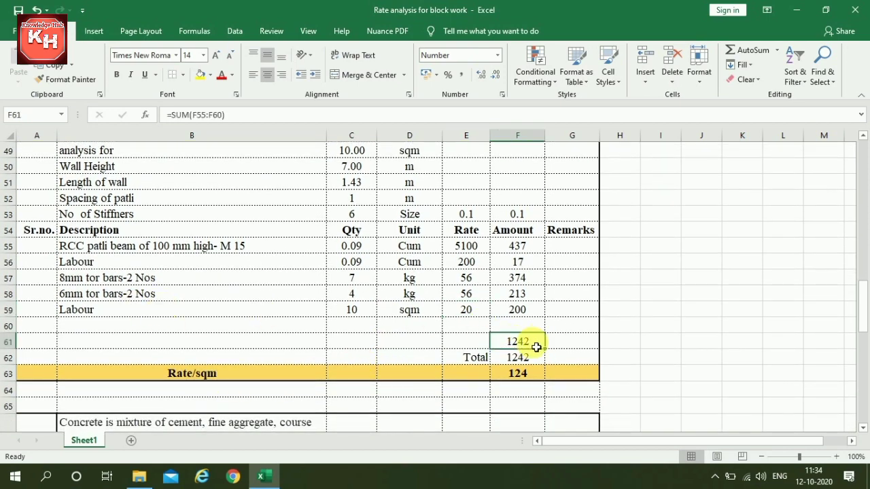
{"action": "left_click", "coordinate": [520, 357]}
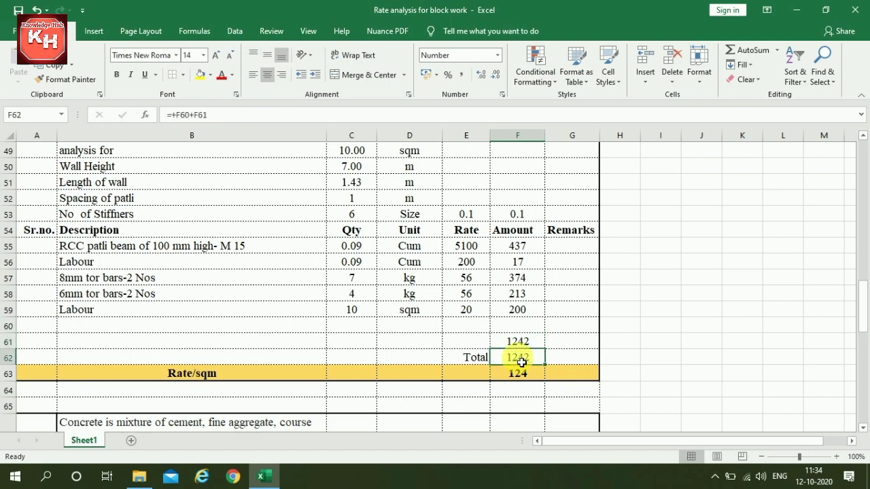
{"action": "left_click", "coordinate": [520, 374]}
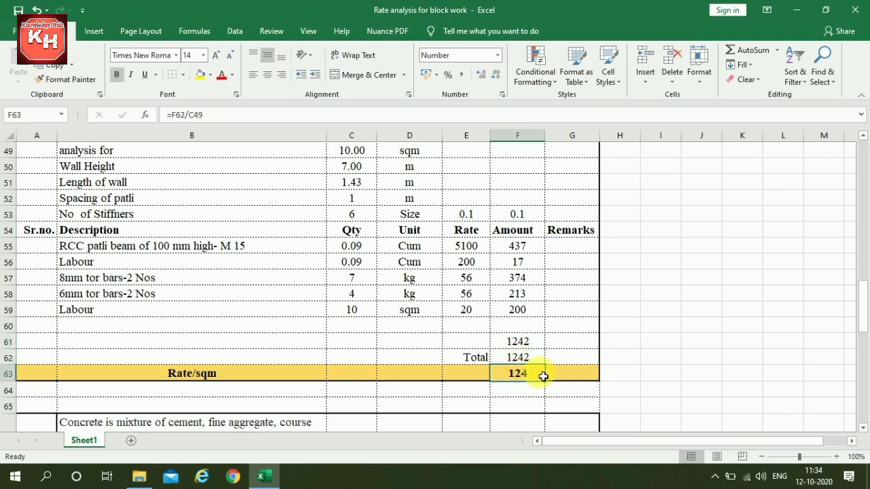
{"action": "scroll", "coordinate": [544, 359], "scroll_direction": "up", "scroll_amount": 4}
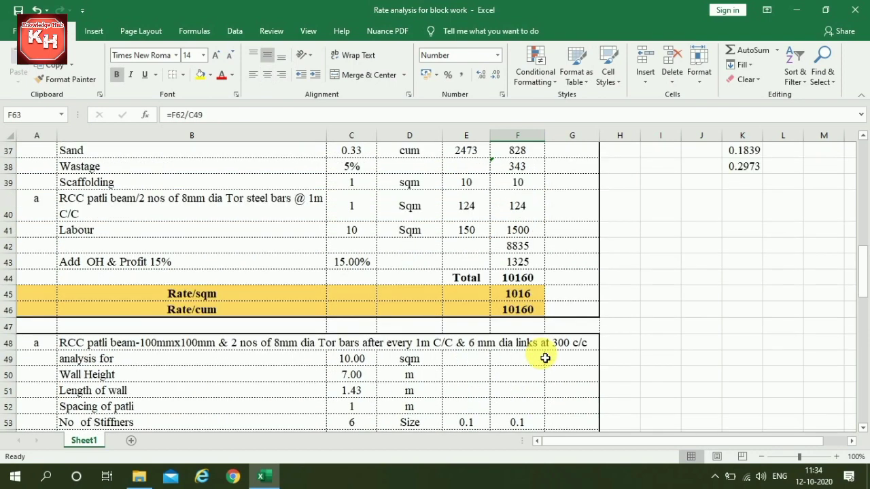
{"action": "left_click", "coordinate": [477, 210]}
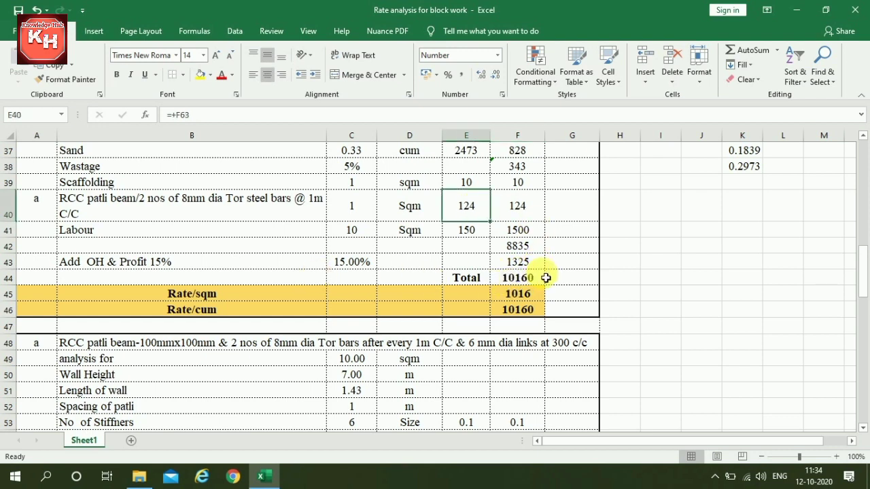
Step: Inspect the solid concrete block's subtotal, OH & Profit, Total, Rate/sqm and Rate/cum formulas
{"action": "left_click", "coordinate": [531, 247]}
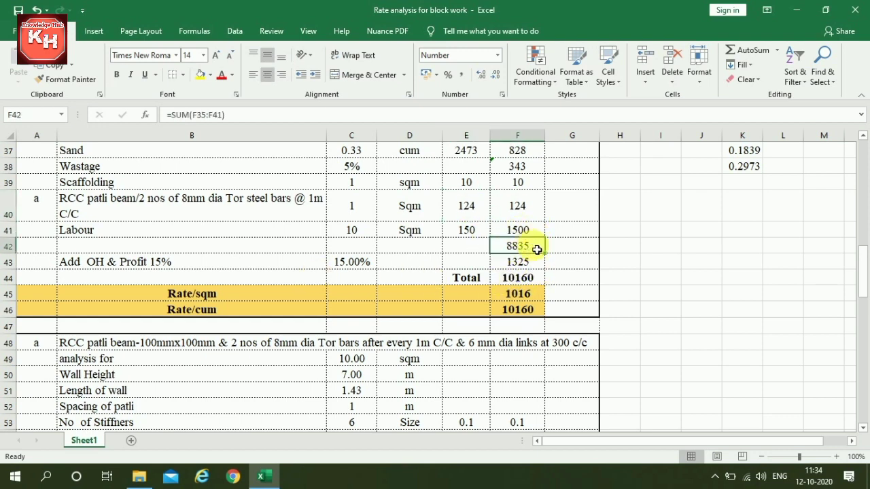
{"action": "left_click", "coordinate": [518, 267]}
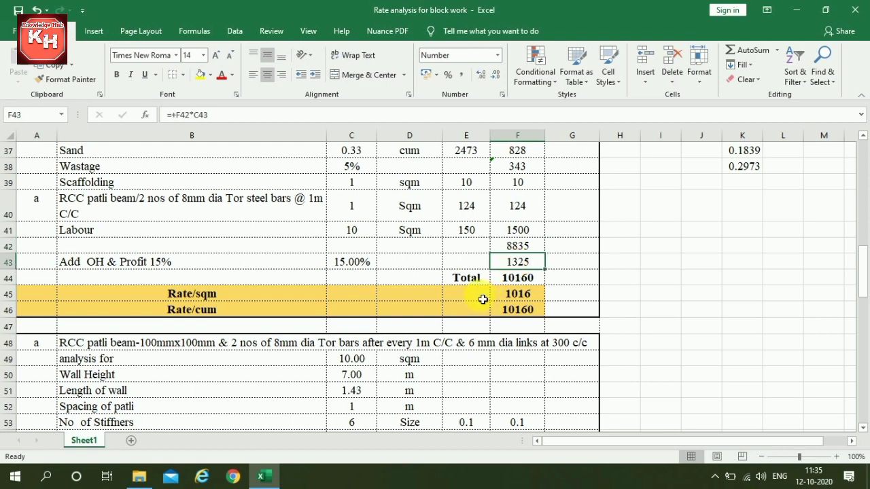
{"action": "left_click", "coordinate": [526, 278]}
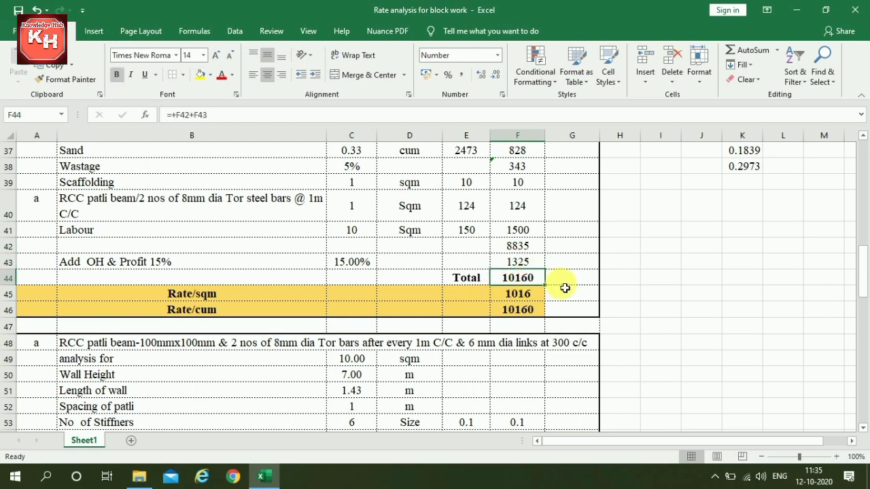
{"action": "left_click", "coordinate": [517, 294]}
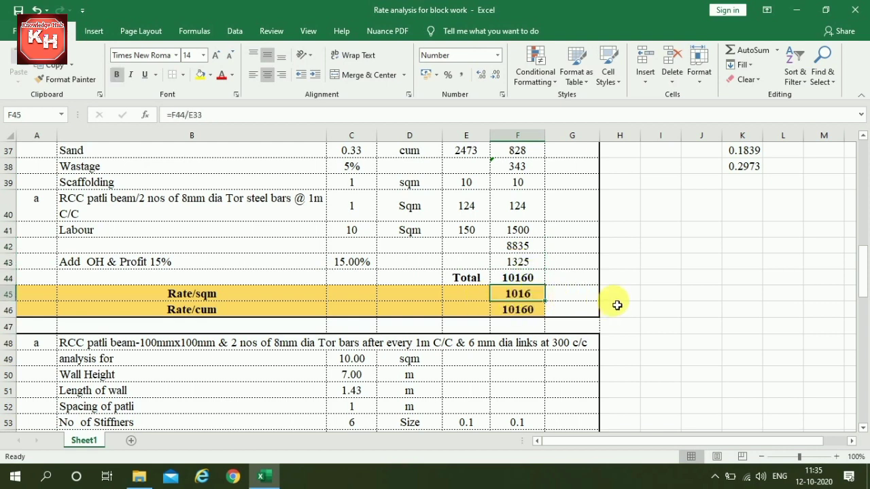
{"action": "left_click", "coordinate": [512, 315]}
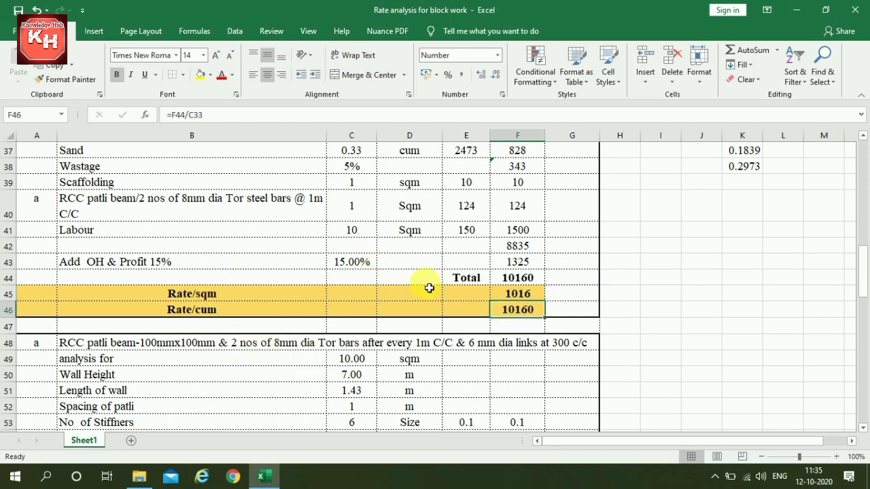
Step: Read the concrete mixture notes on fine and course aggregate voids, total void percentage and the dry volume formula
{"action": "scroll", "coordinate": [429, 288], "scroll_direction": "down", "scroll_amount": 3}
{"action": "scroll", "coordinate": [430, 289], "scroll_direction": "down", "scroll_amount": 5}
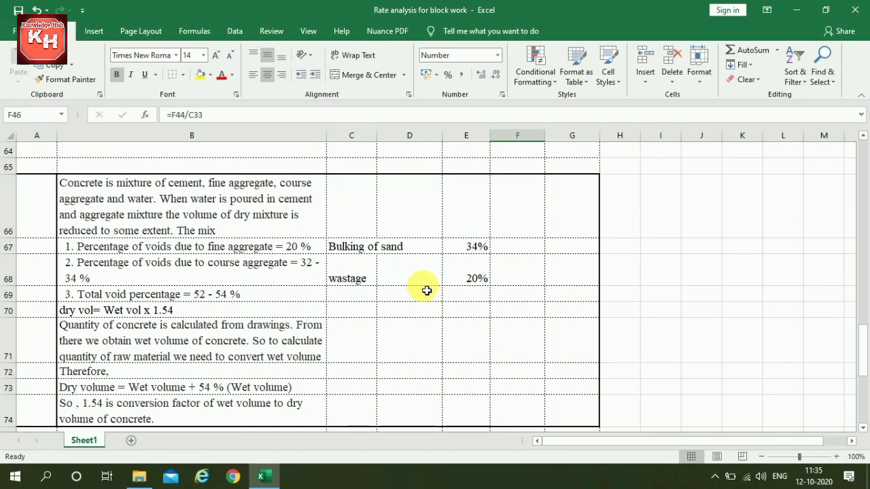
{"action": "left_click", "coordinate": [204, 197]}
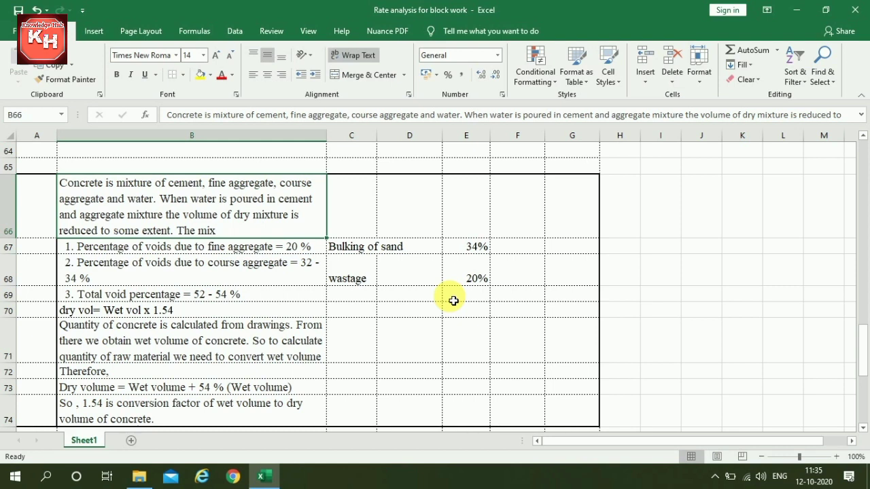
{"action": "left_click", "coordinate": [147, 250]}
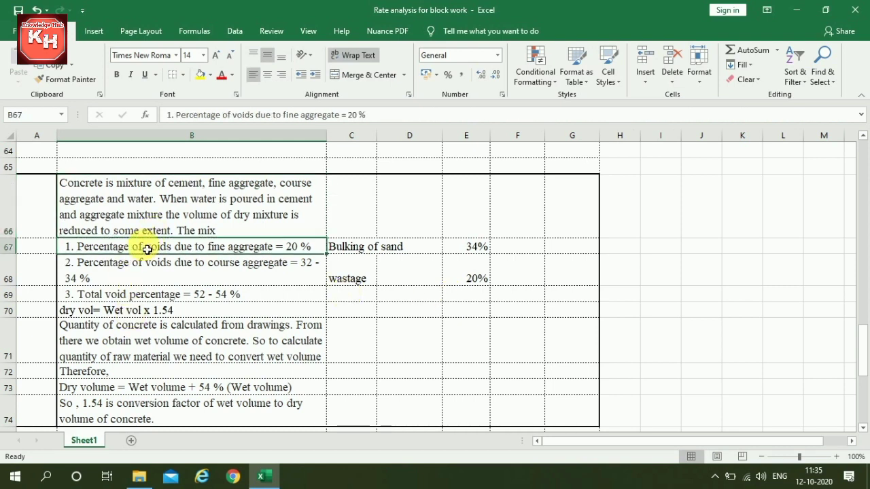
{"action": "left_click", "coordinate": [149, 279]}
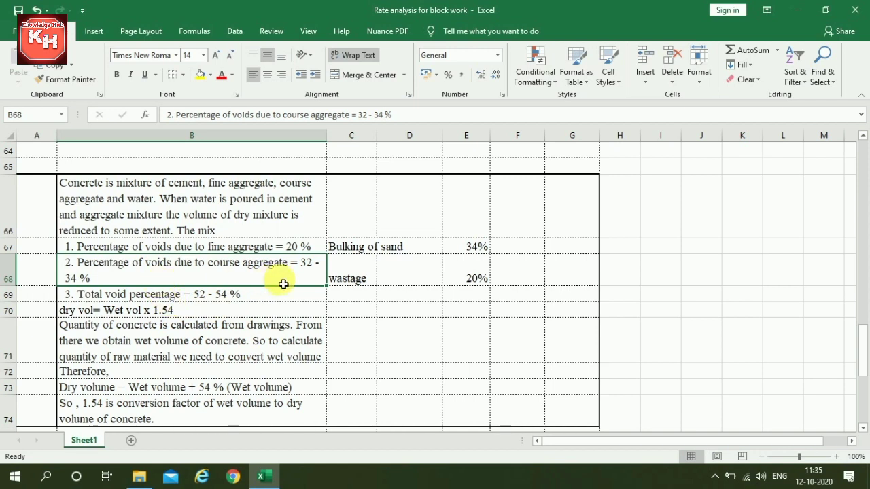
{"action": "left_click", "coordinate": [80, 295]}
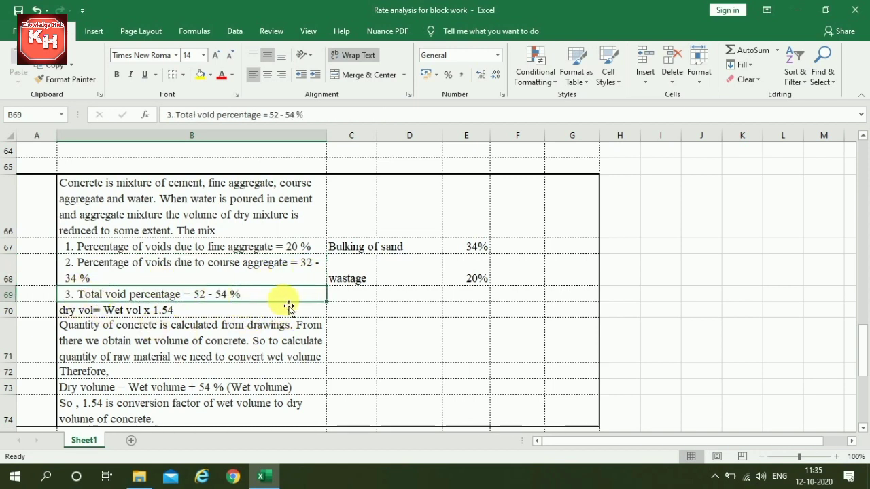
{"action": "left_click", "coordinate": [70, 307]}
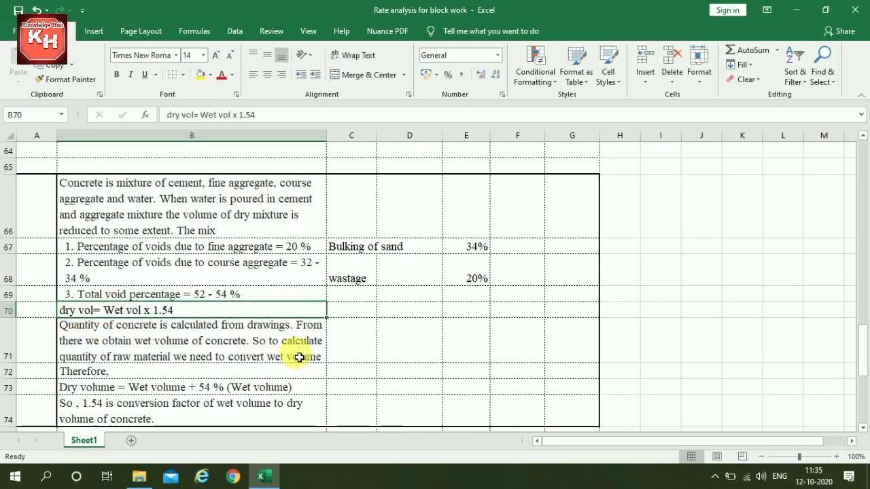
Step: Read the notes on obtaining wet volume from drawings and converting it to dry volume
{"action": "scroll", "coordinate": [297, 356], "scroll_direction": "down", "scroll_amount": 1}
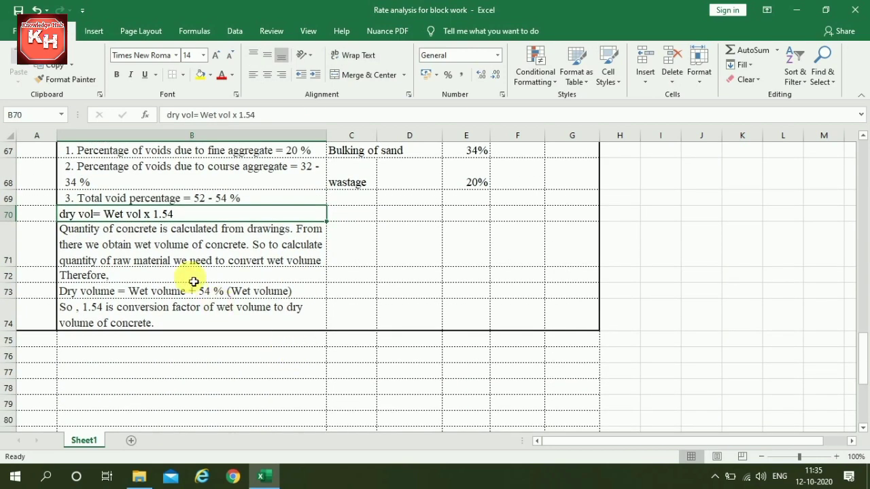
{"action": "left_click", "coordinate": [178, 246]}
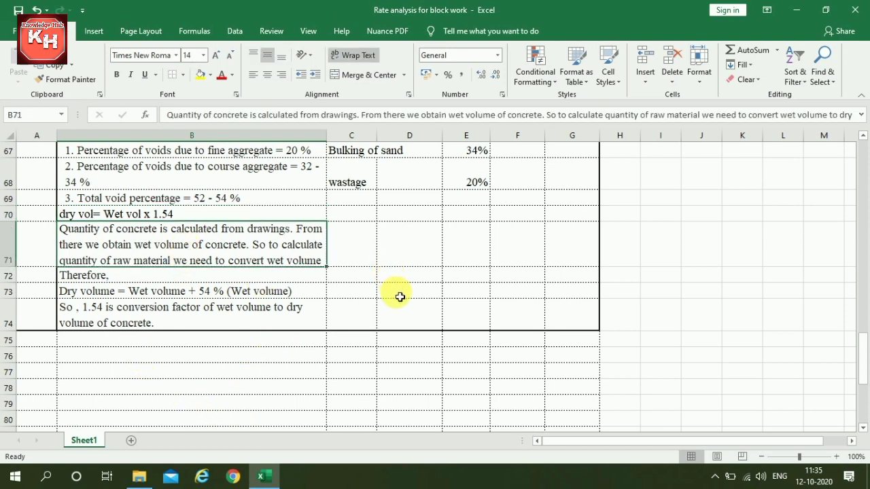
{"action": "left_click", "coordinate": [137, 295]}
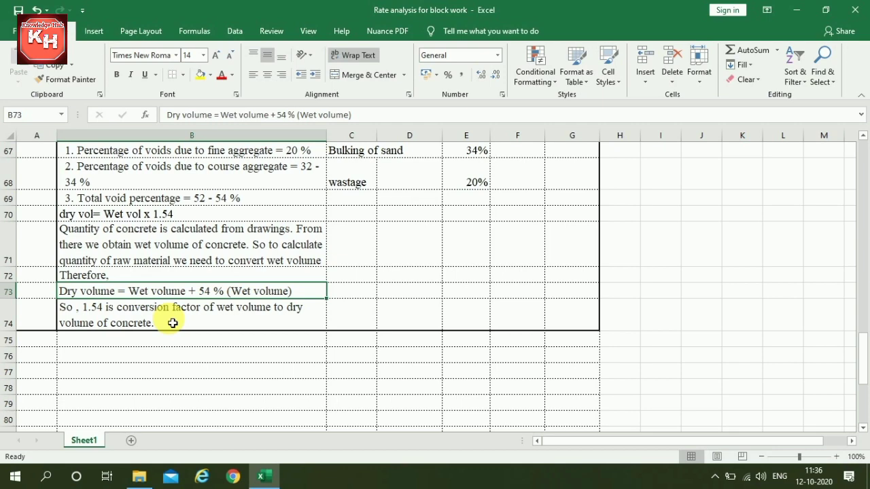
Step: Inspect the bulking of sand and wastage percentages beside the void notes, and review the conversion factor note
{"action": "scroll", "coordinate": [178, 325], "scroll_direction": "up", "scroll_amount": 1}
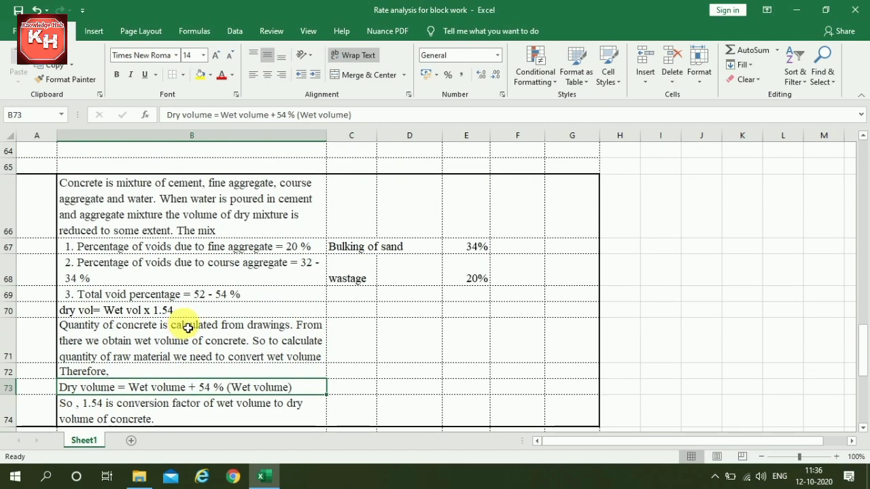
{"action": "left_click", "coordinate": [479, 247]}
{"action": "left_click", "coordinate": [481, 278]}
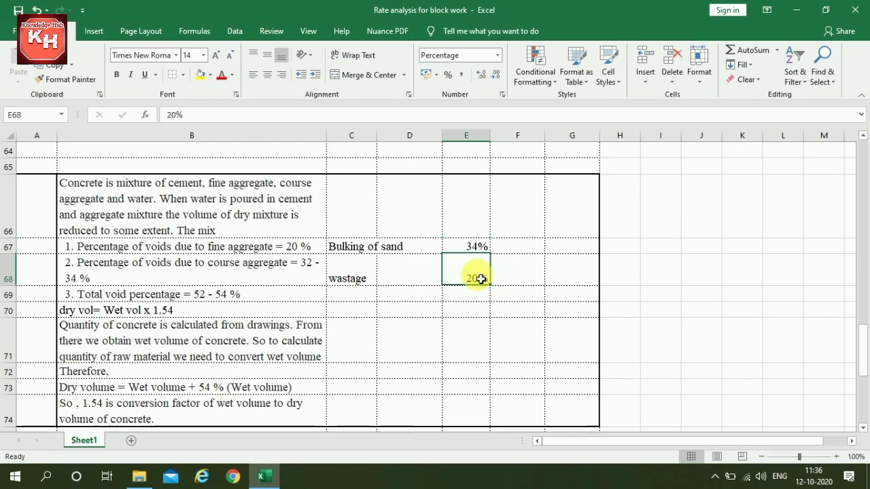
{"action": "scroll", "coordinate": [377, 297], "scroll_direction": "down", "scroll_amount": 1}
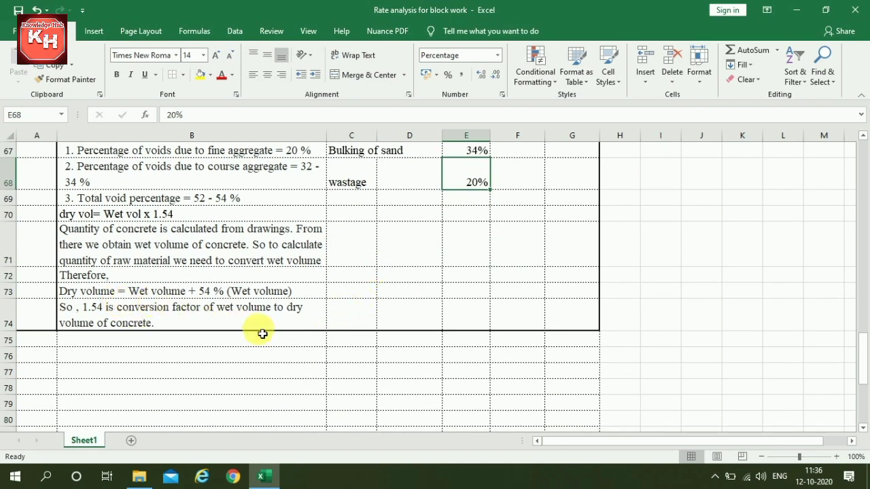
{"action": "scroll", "coordinate": [262, 334], "scroll_direction": "up", "scroll_amount": 1}
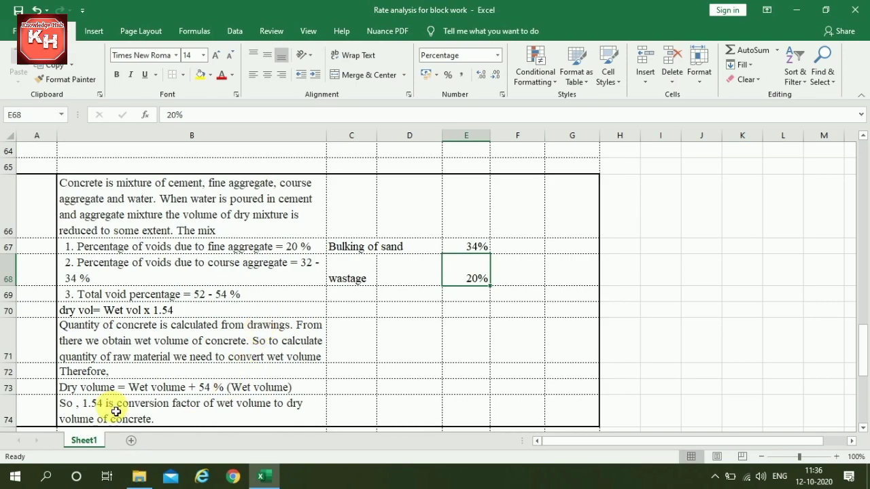
{"action": "scroll", "coordinate": [202, 412], "scroll_direction": "up", "scroll_amount": 9}
{"action": "scroll", "coordinate": [202, 418], "scroll_direction": "up", "scroll_amount": 2}
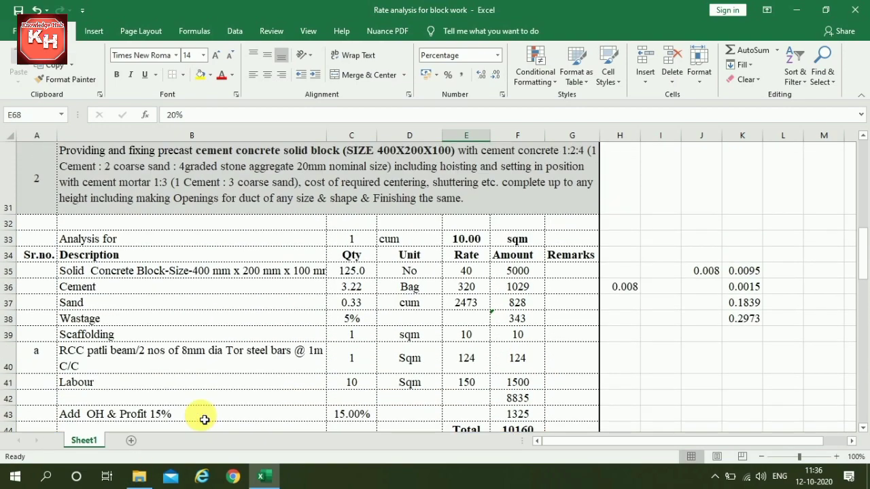
{"action": "scroll", "coordinate": [257, 287], "scroll_direction": "down", "scroll_amount": 12}
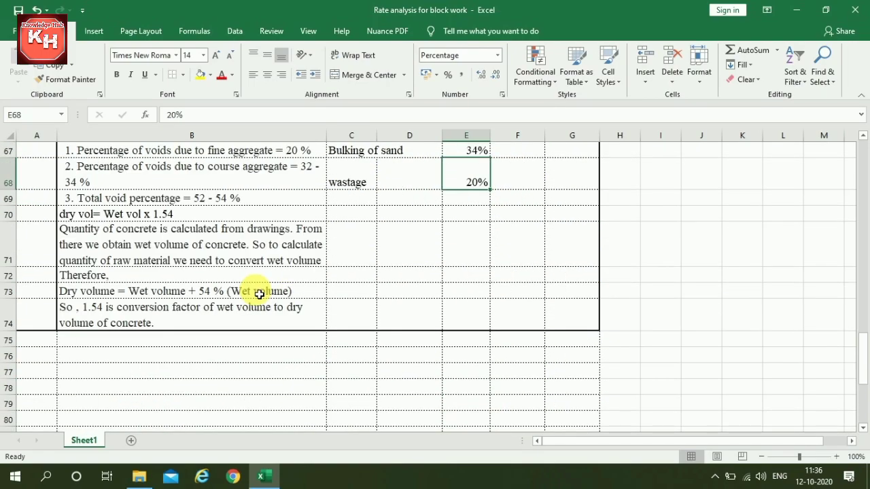
{"action": "scroll", "coordinate": [259, 293], "scroll_direction": "up", "scroll_amount": 9}
{"action": "scroll", "coordinate": [260, 294], "scroll_direction": "up", "scroll_amount": 10}
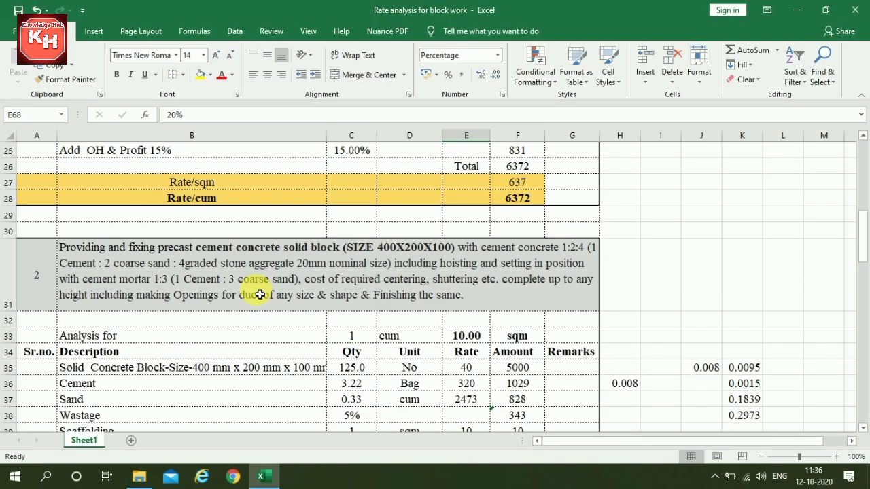